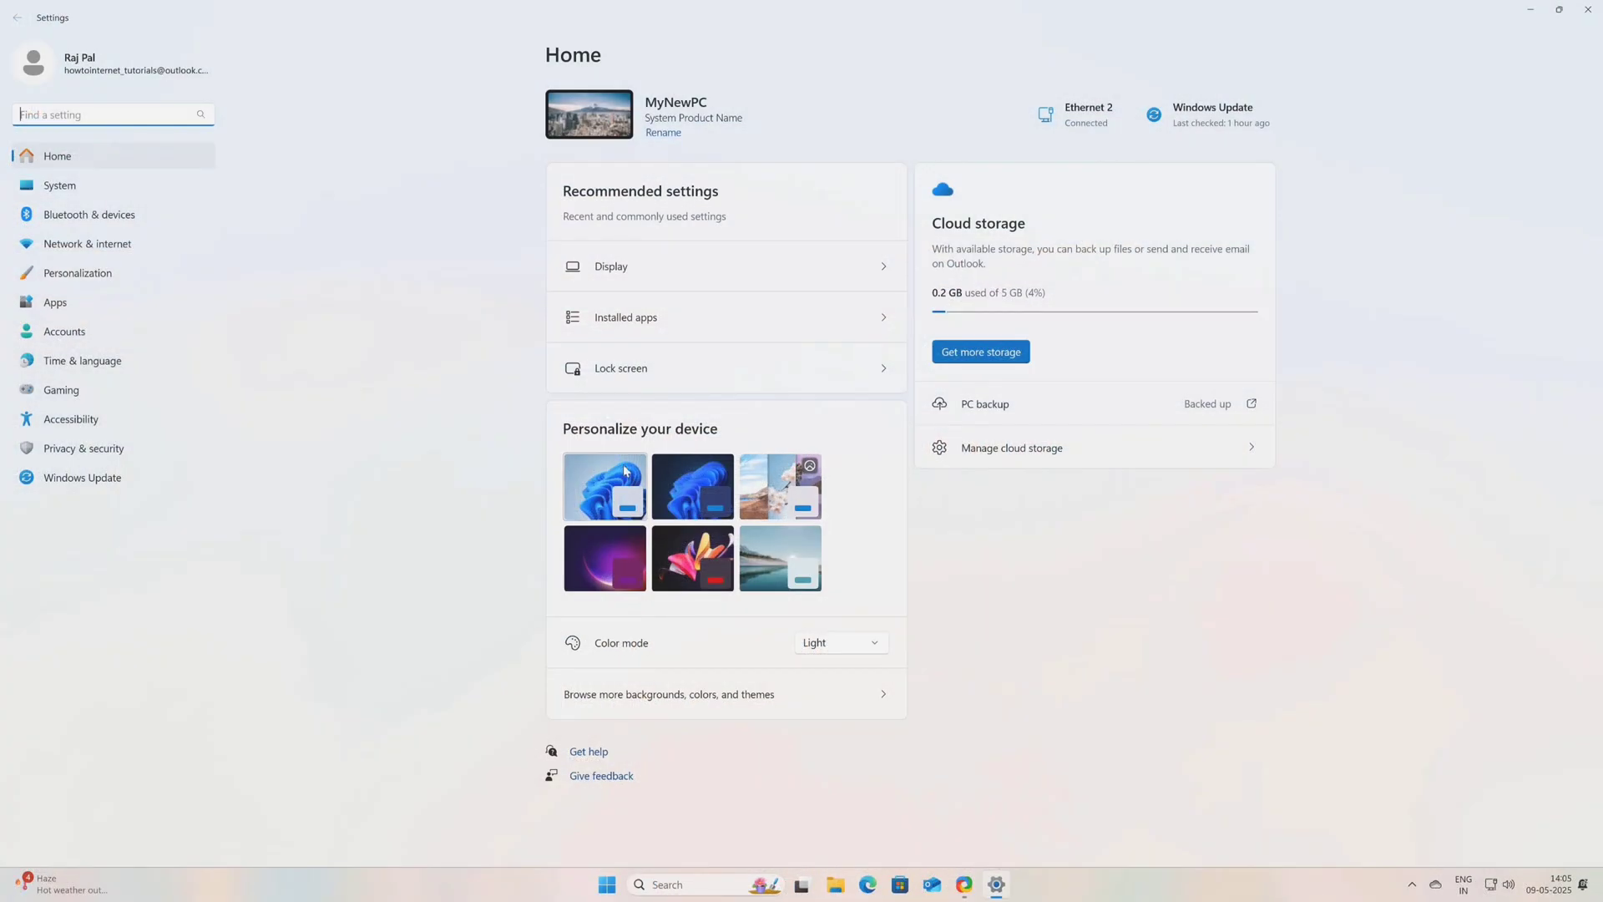
Apply the lake landscape theme from the Settings Home page.
{"action": "left_click", "coordinate": [780, 557]}
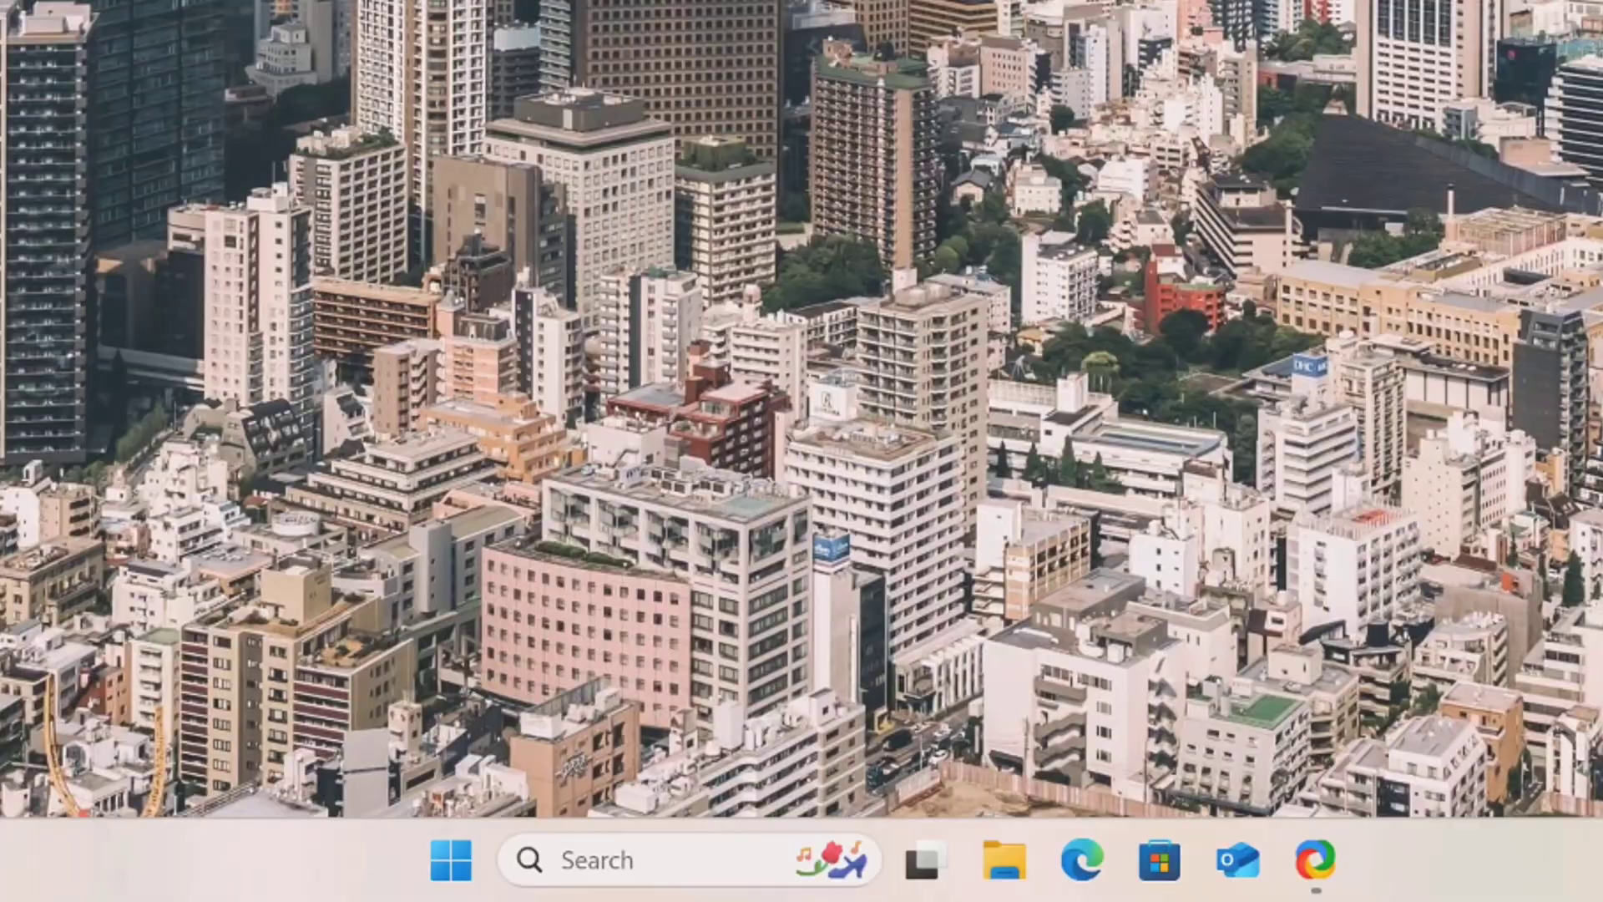
Launch Settings from Start and check in System > About that the edition is Windows 11 Pro.
{"action": "left_click", "coordinate": [445, 856]}
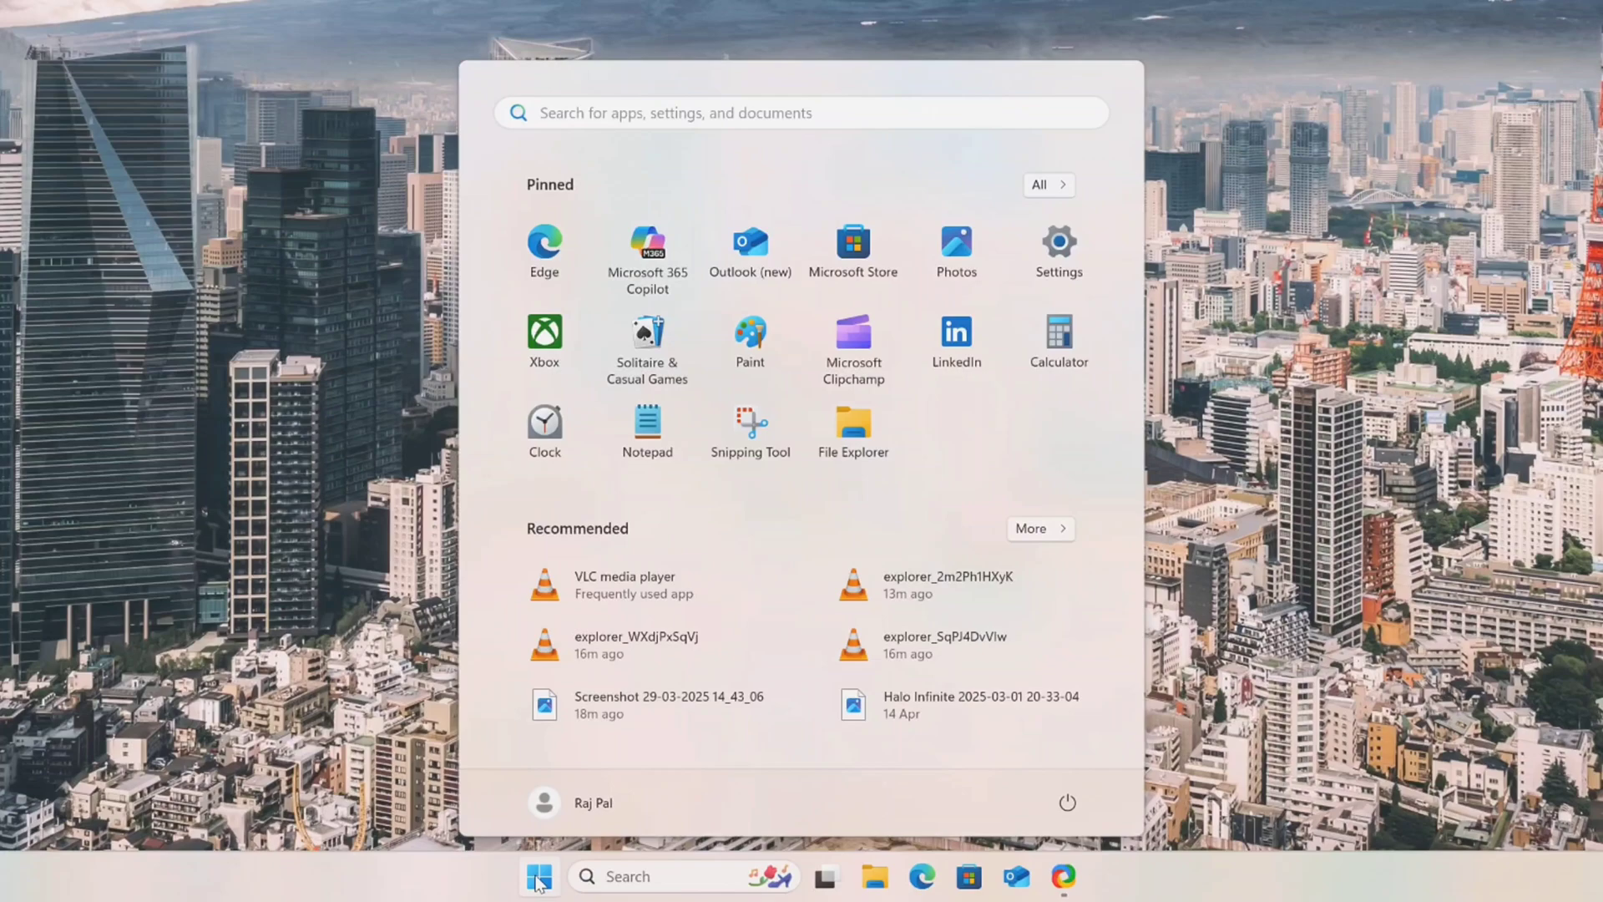
{"action": "left_click", "coordinate": [1058, 244]}
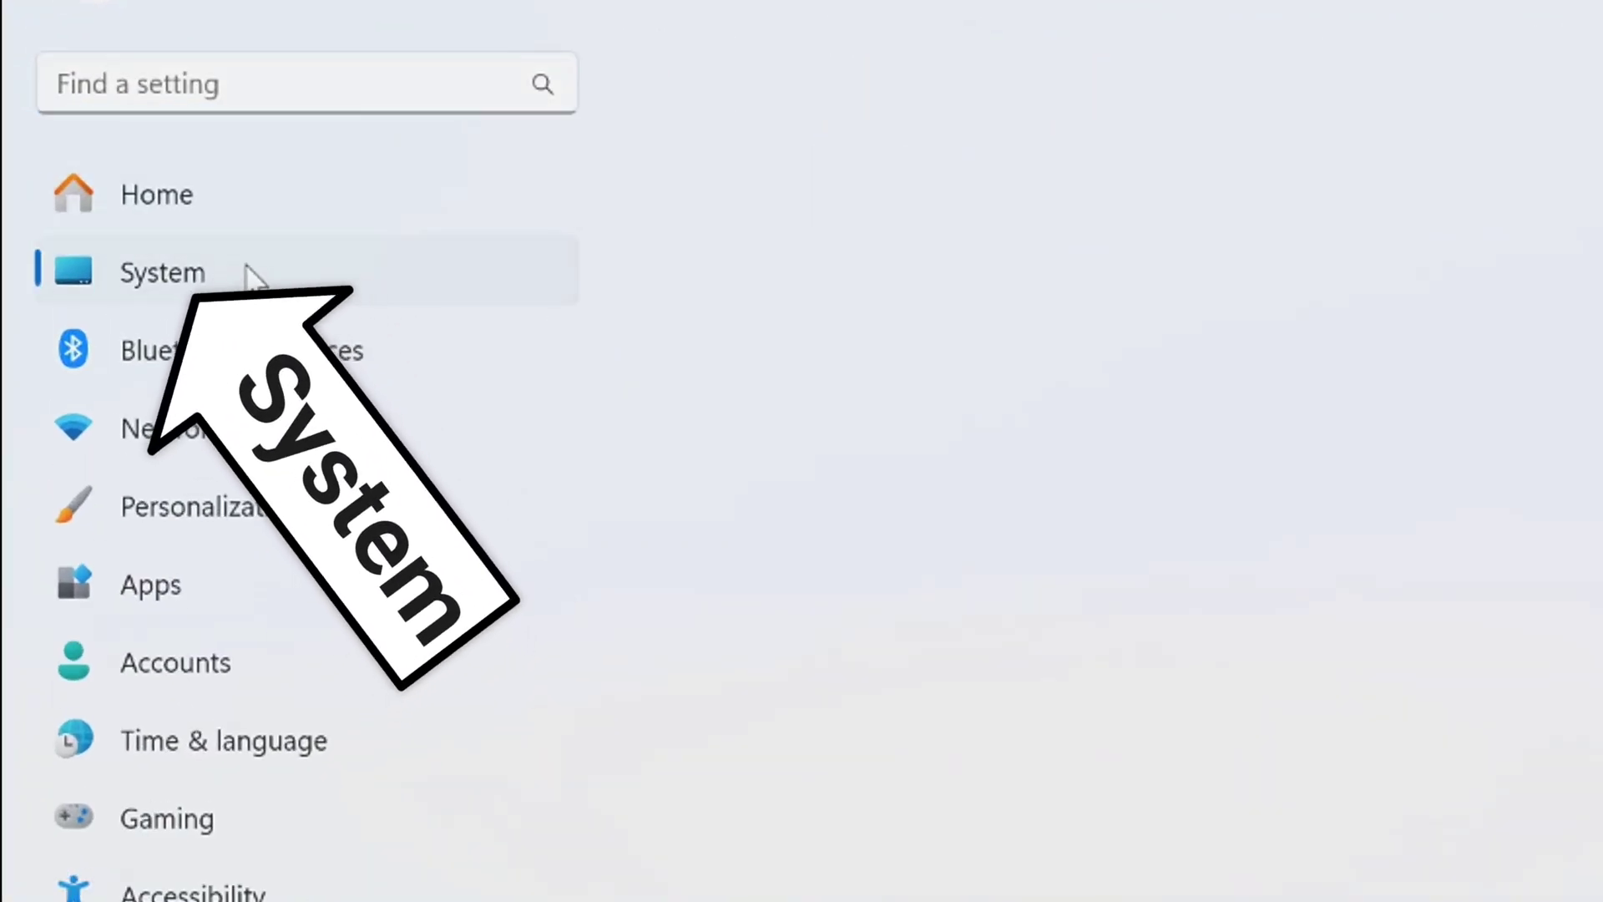
{"action": "left_click", "coordinate": [249, 269]}
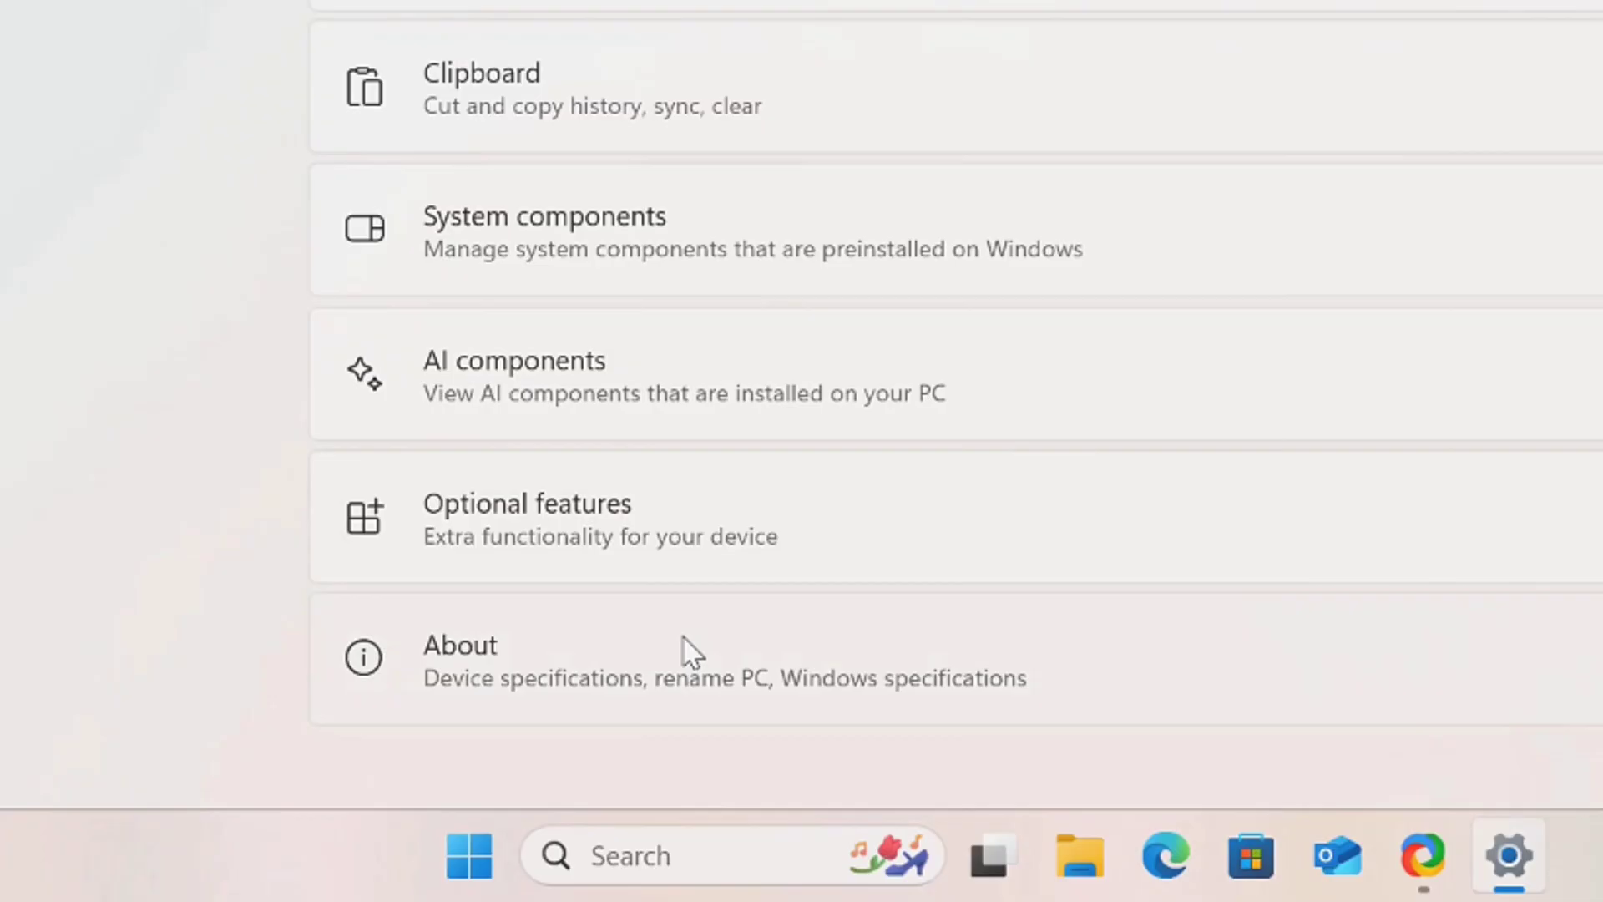
{"action": "left_click", "coordinate": [656, 680]}
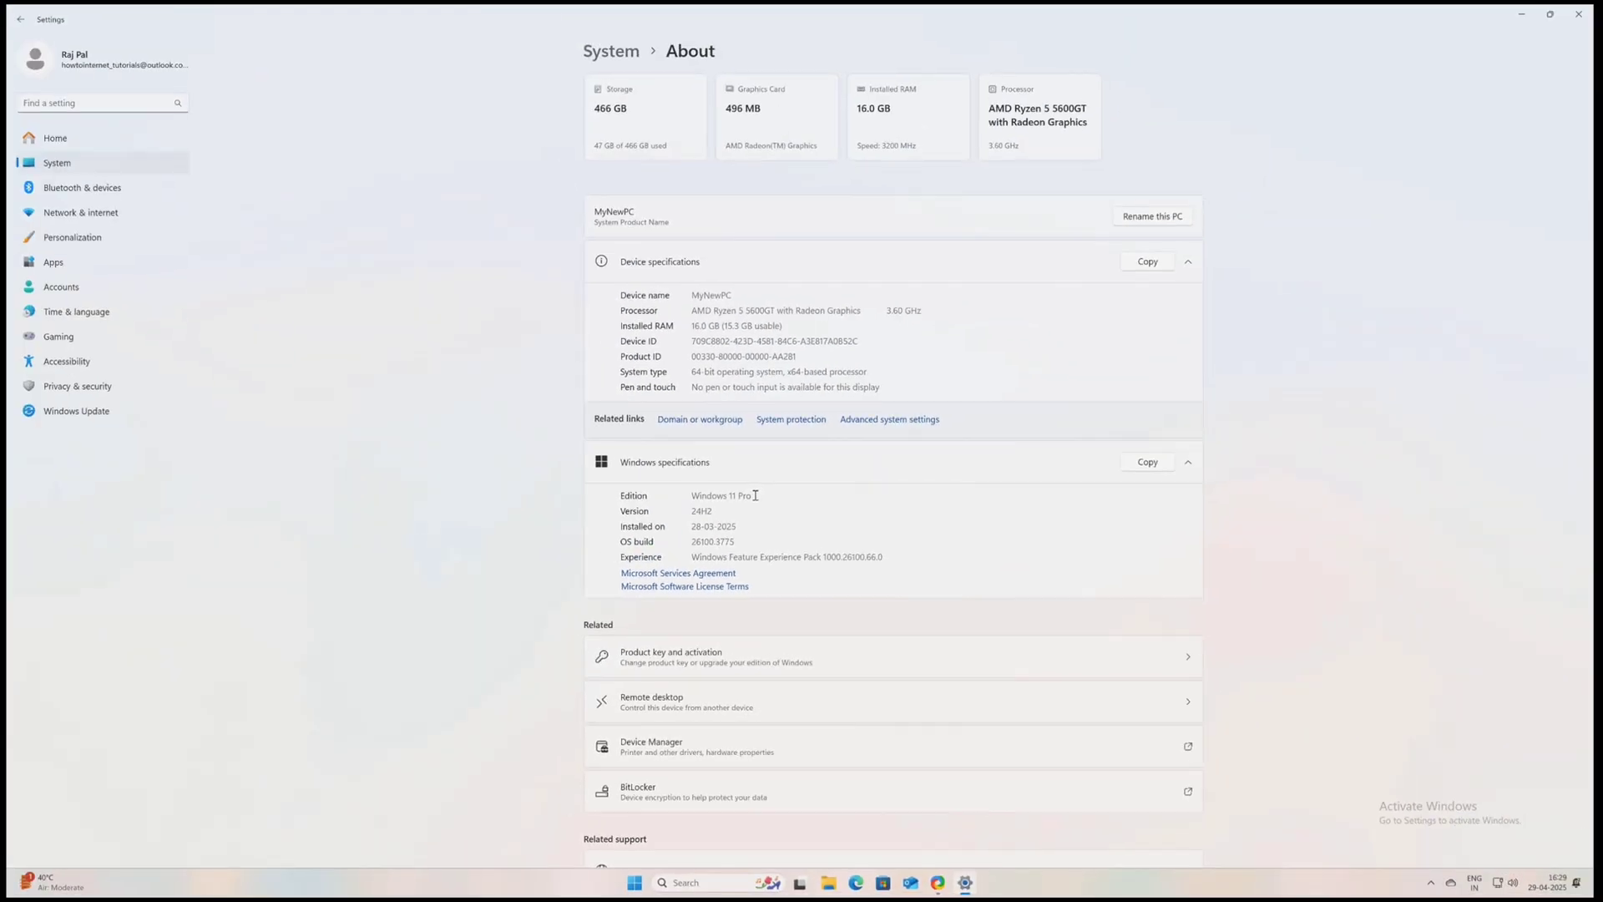
{"action": "left_click", "coordinate": [611, 52]}
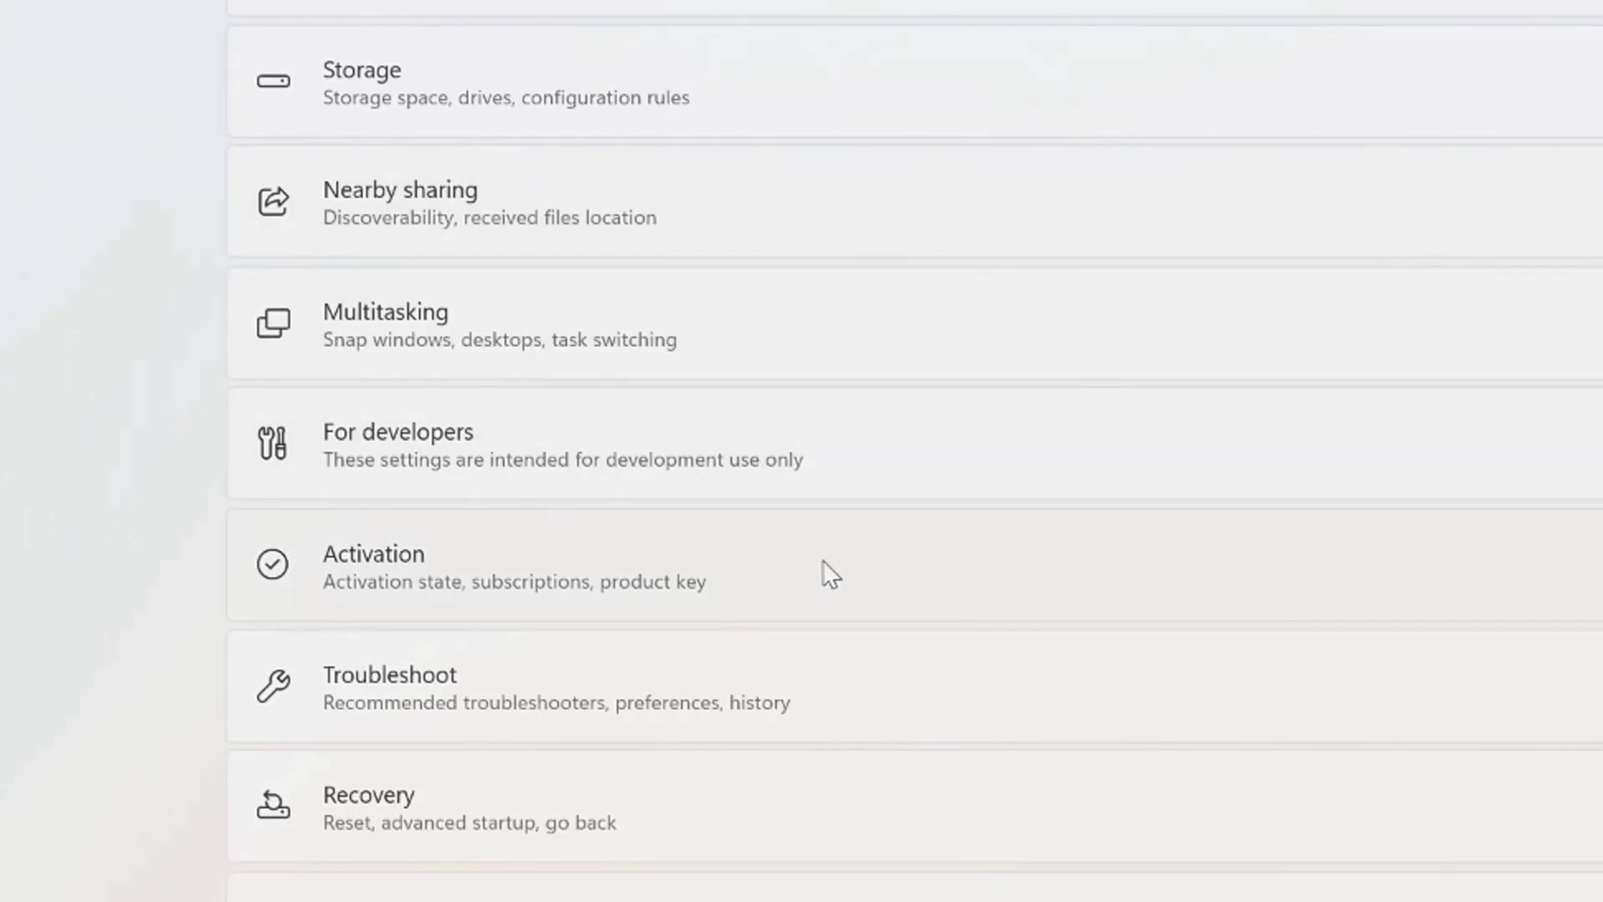
Go to Activation, showing Windows 11 Pro not active, and start changing the product key.
{"action": "left_click", "coordinate": [823, 560]}
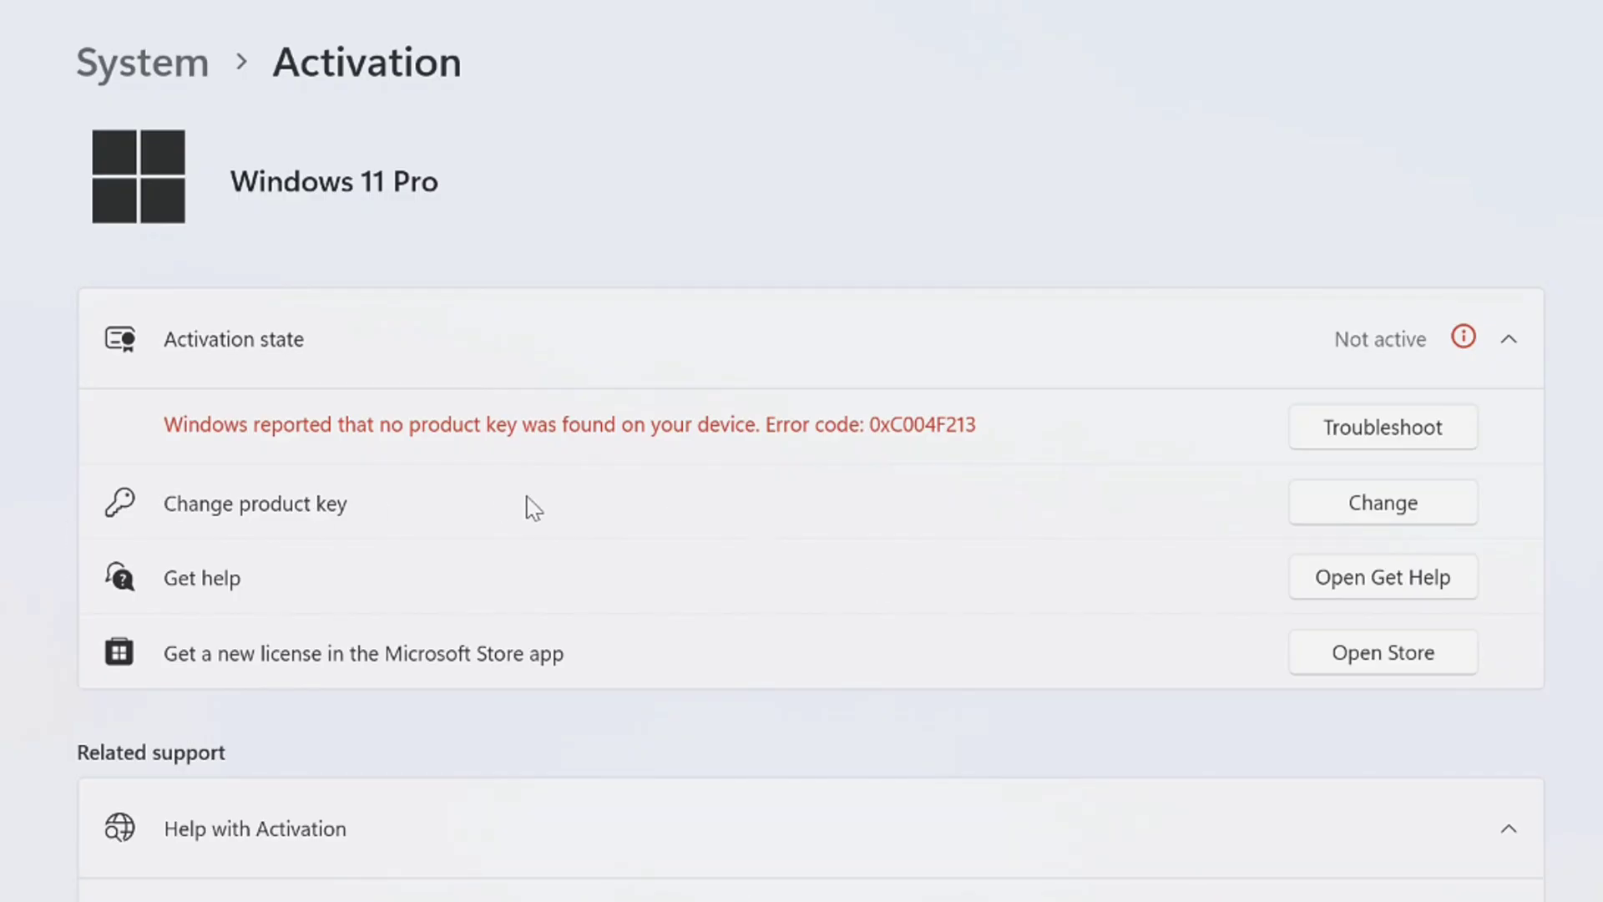
{"action": "left_click", "coordinate": [1383, 503]}
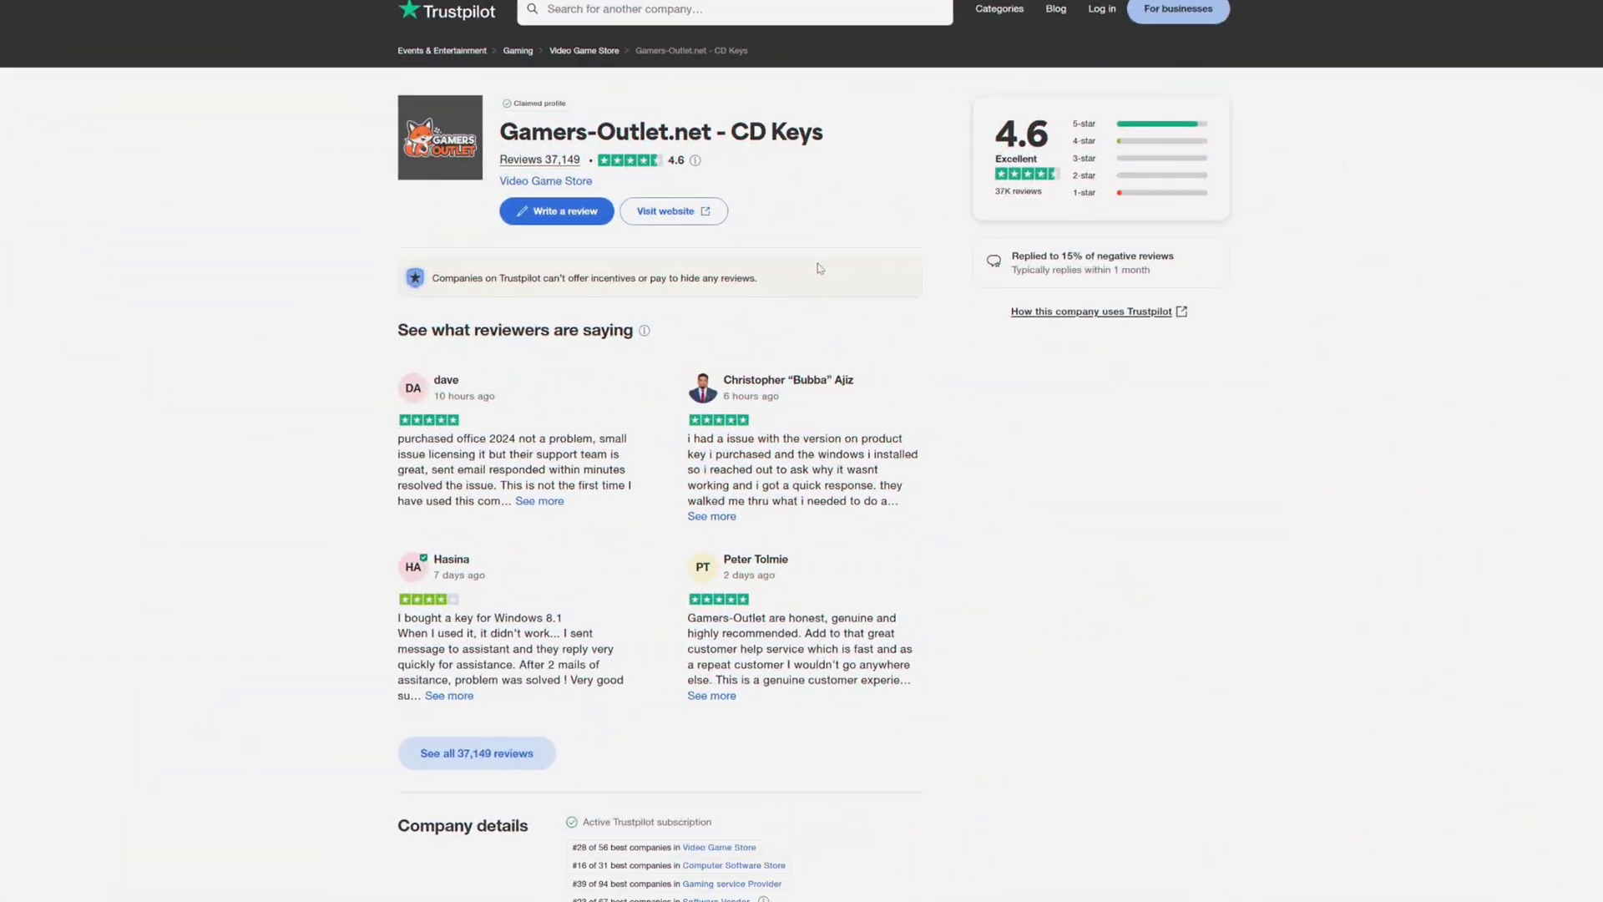
Highlight Gamers-Outlet.net's total review count on its Trustpilot page.
{"action": "left_click_drag", "start_coordinate": [321, 169], "coordinate": [527, 168]}
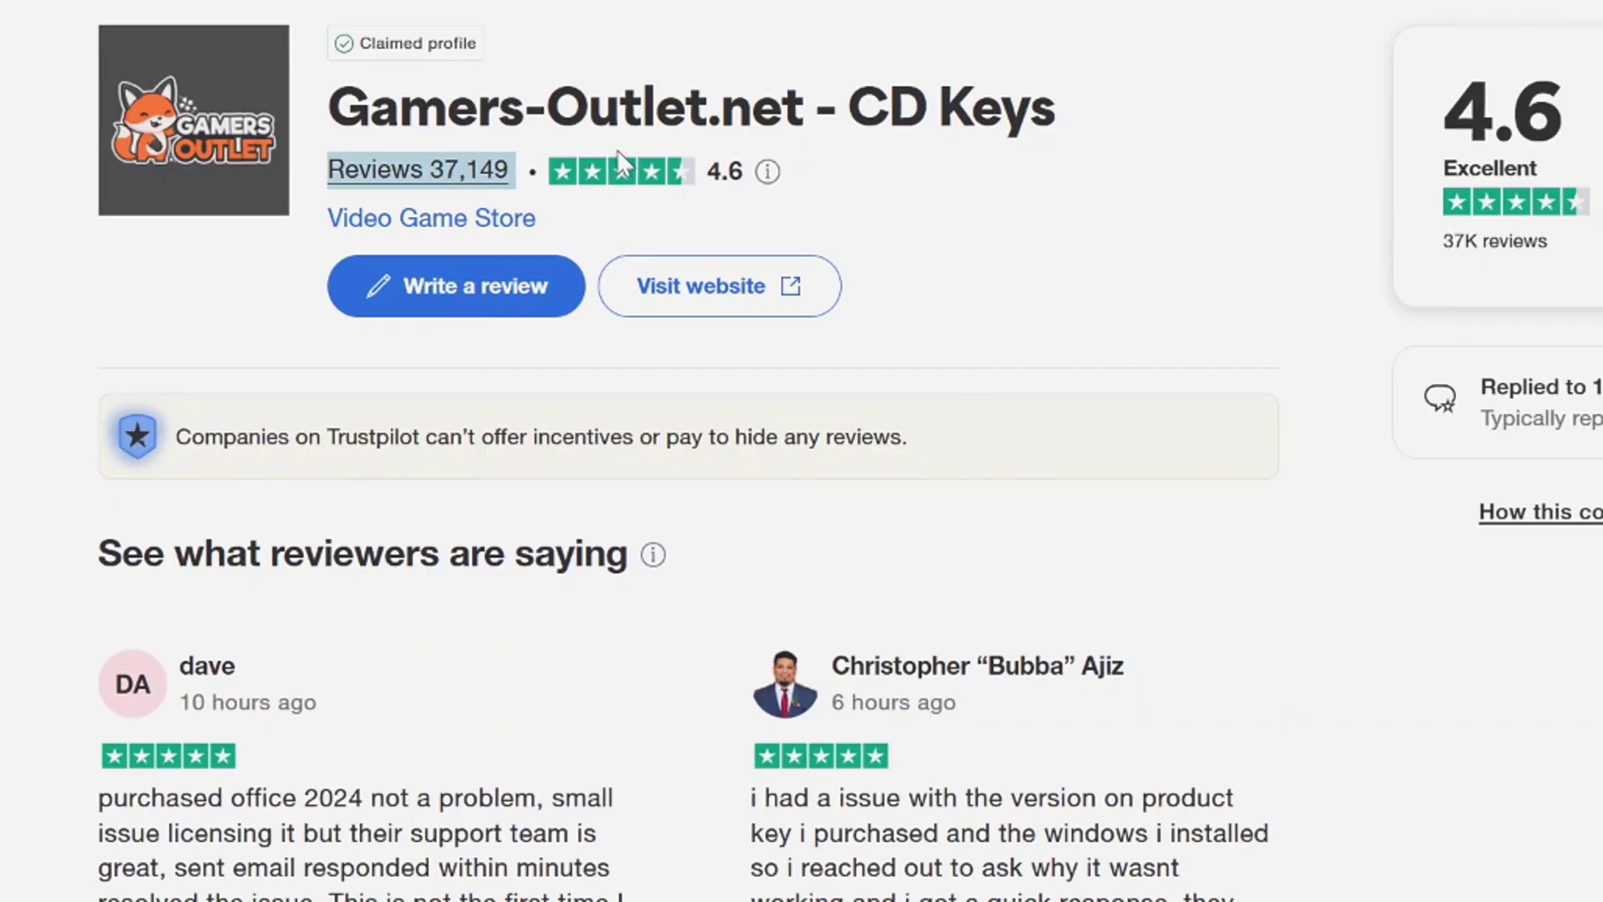
{"action": "mouse_move", "coordinate": [767, 171]}
{"action": "scroll", "coordinate": [1014, 801], "scroll_direction": "down", "scroll_amount": 5}
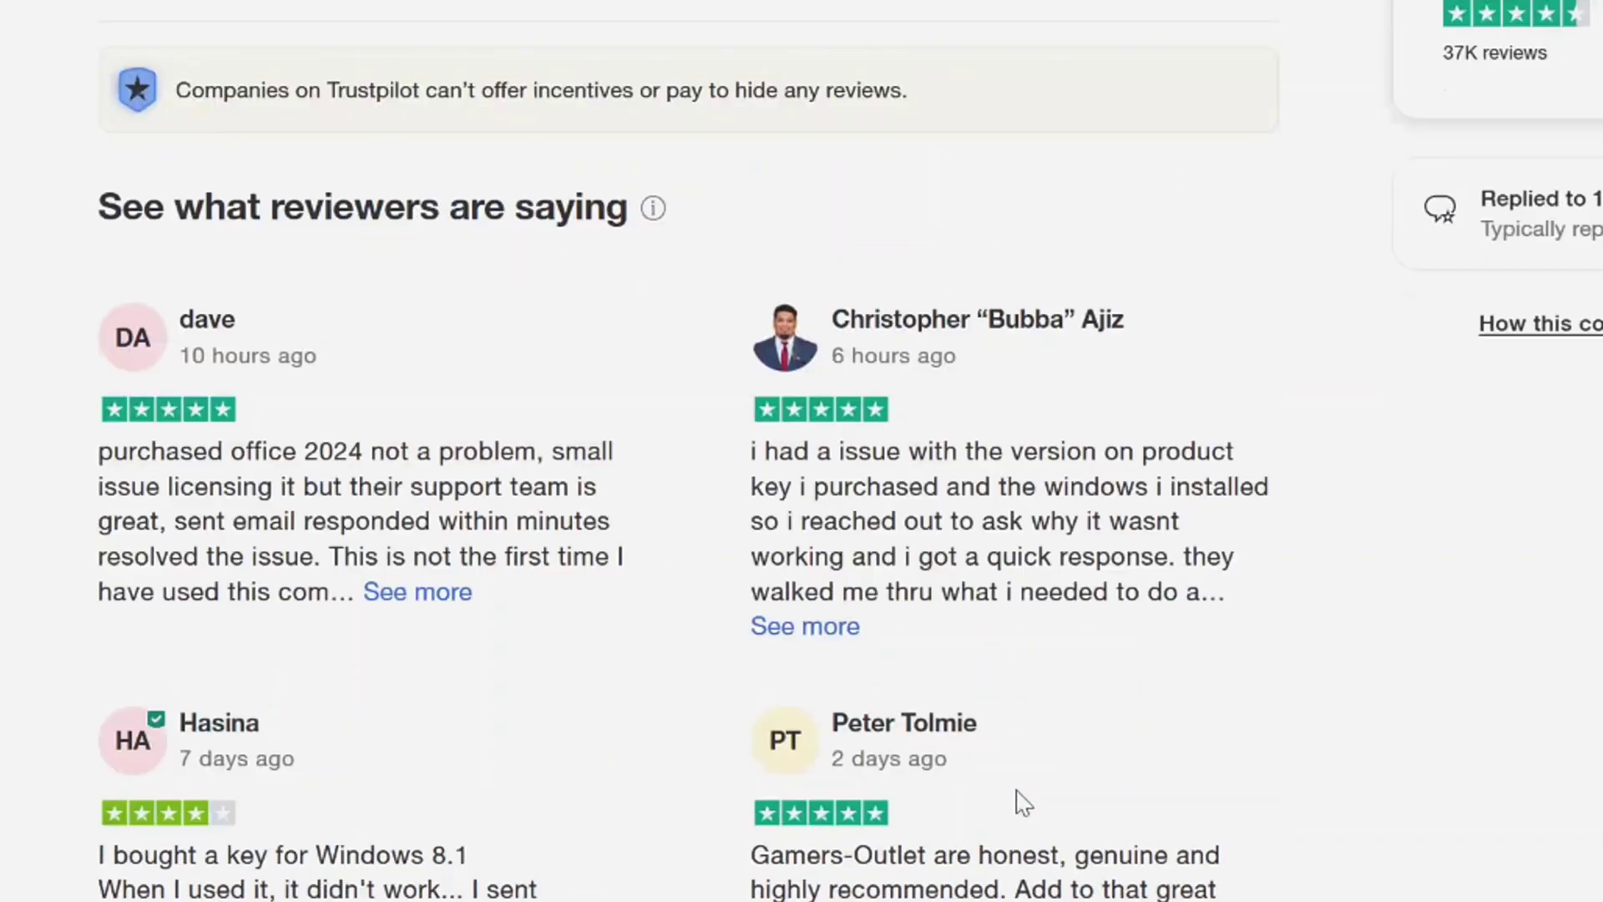
{"action": "scroll", "coordinate": [1016, 802], "scroll_direction": "down", "scroll_amount": 5}
{"action": "scroll", "coordinate": [1015, 802], "scroll_direction": "up", "scroll_amount": 8}
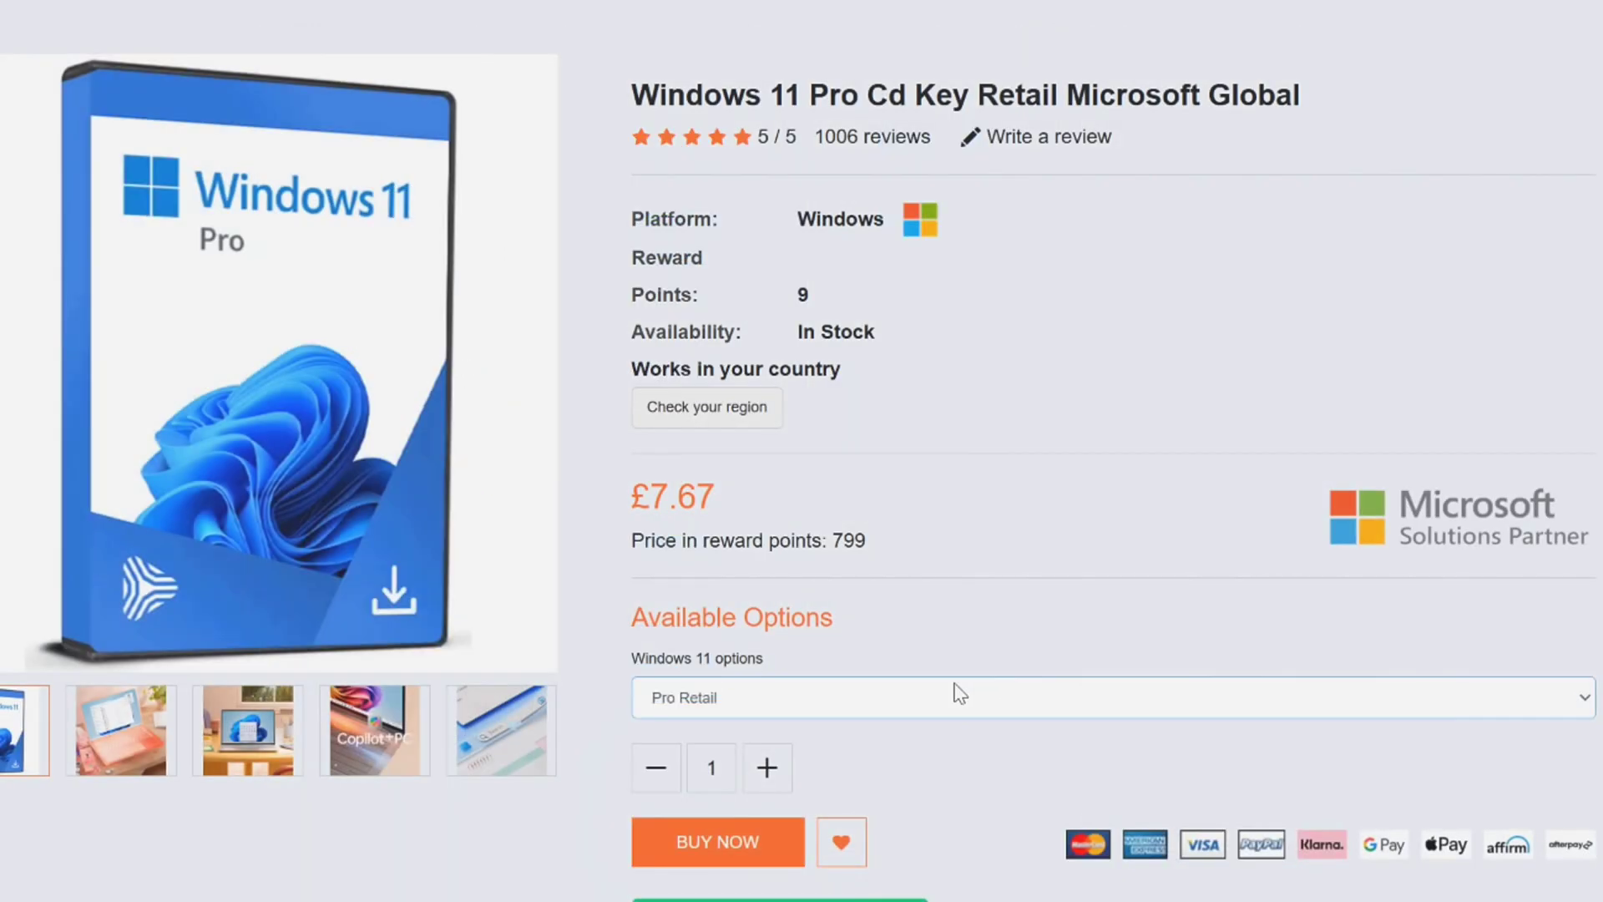
Confirm the key works in India via Check your region and keep the Pro Retail edition at £7.67.
{"action": "left_click", "coordinate": [707, 406]}
{"action": "left_click", "coordinate": [574, 87]}
{"action": "type", "text": "India"}
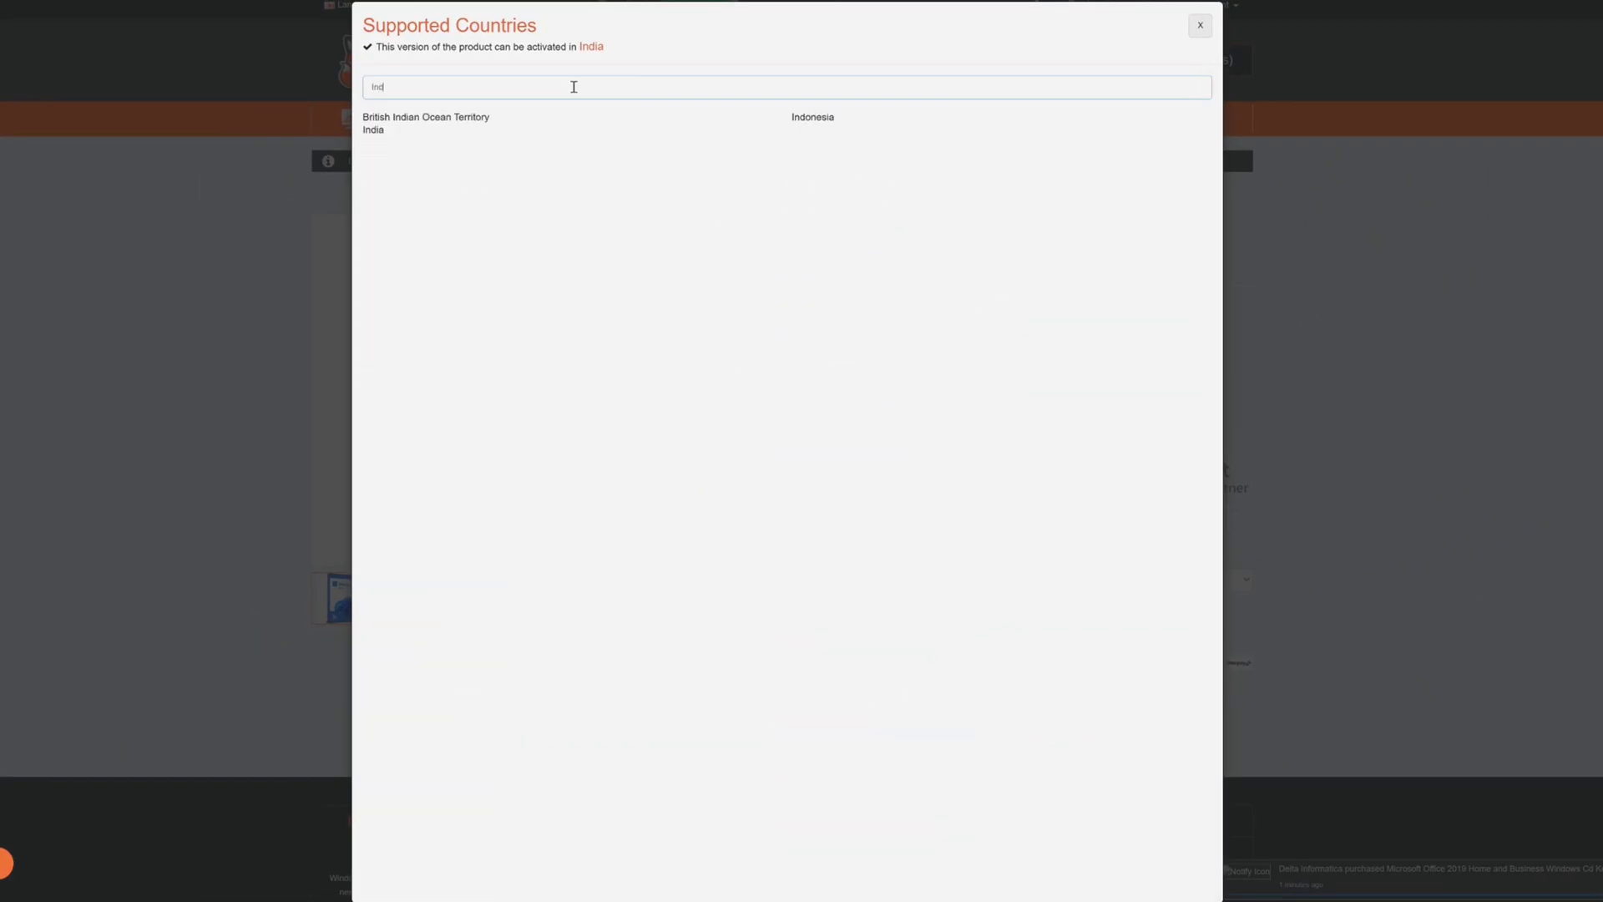
{"action": "key", "text": "ctrl+a"}
{"action": "key", "text": "BackSpace"}
{"action": "scroll", "coordinate": [821, 288], "scroll_direction": "down", "scroll_amount": 10}
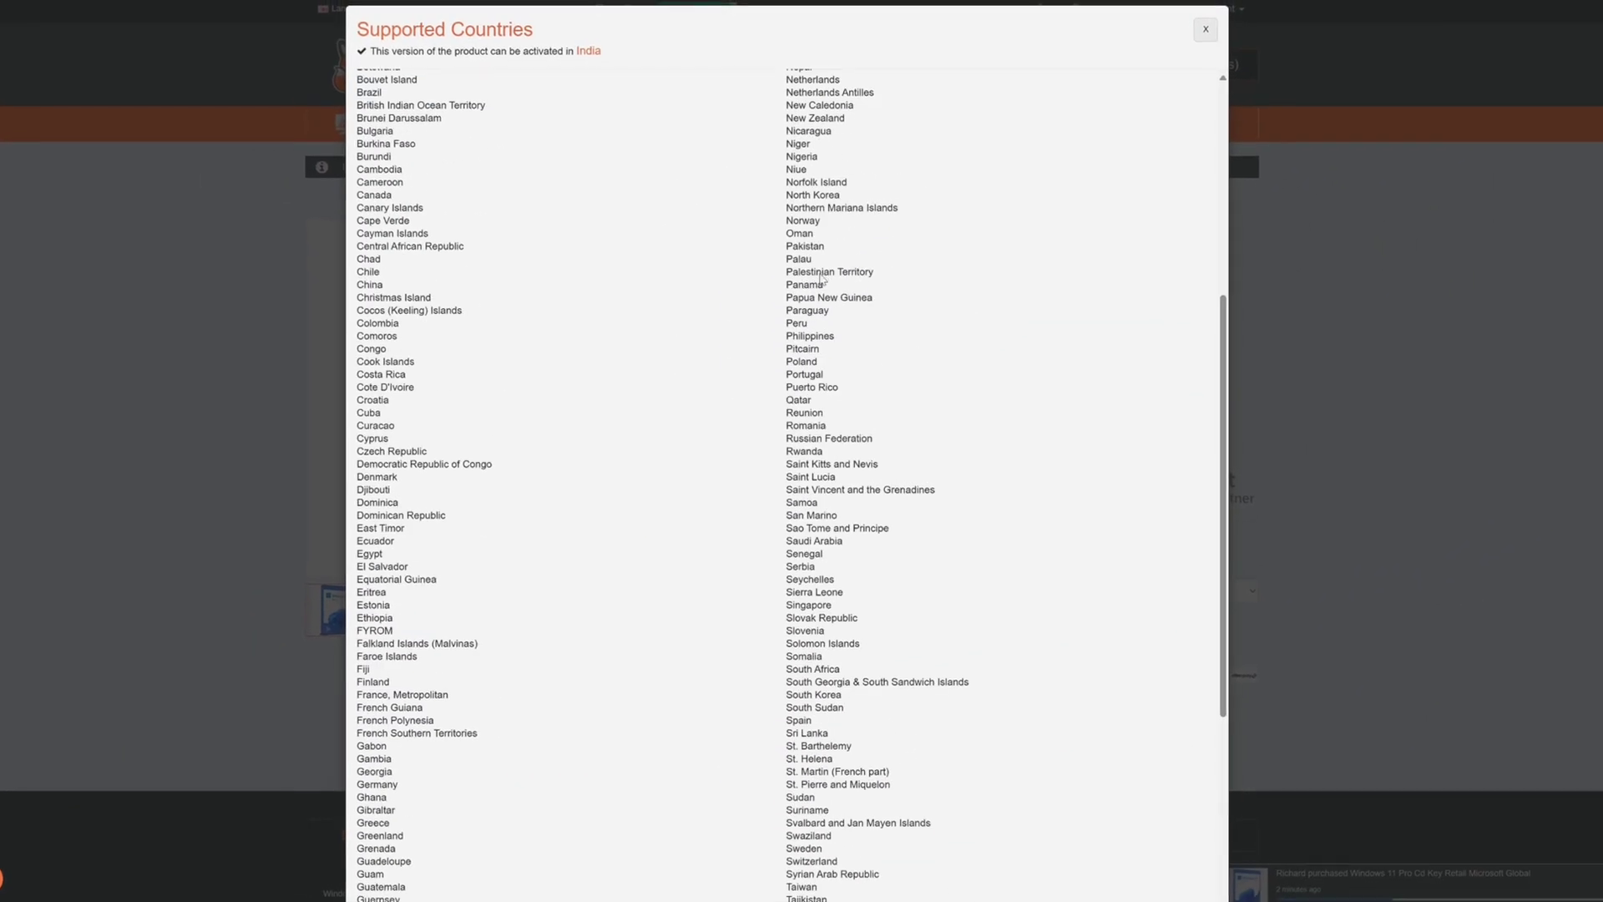
{"action": "scroll", "coordinate": [822, 287], "scroll_direction": "up", "scroll_amount": 5}
{"action": "key", "text": "Escape"}
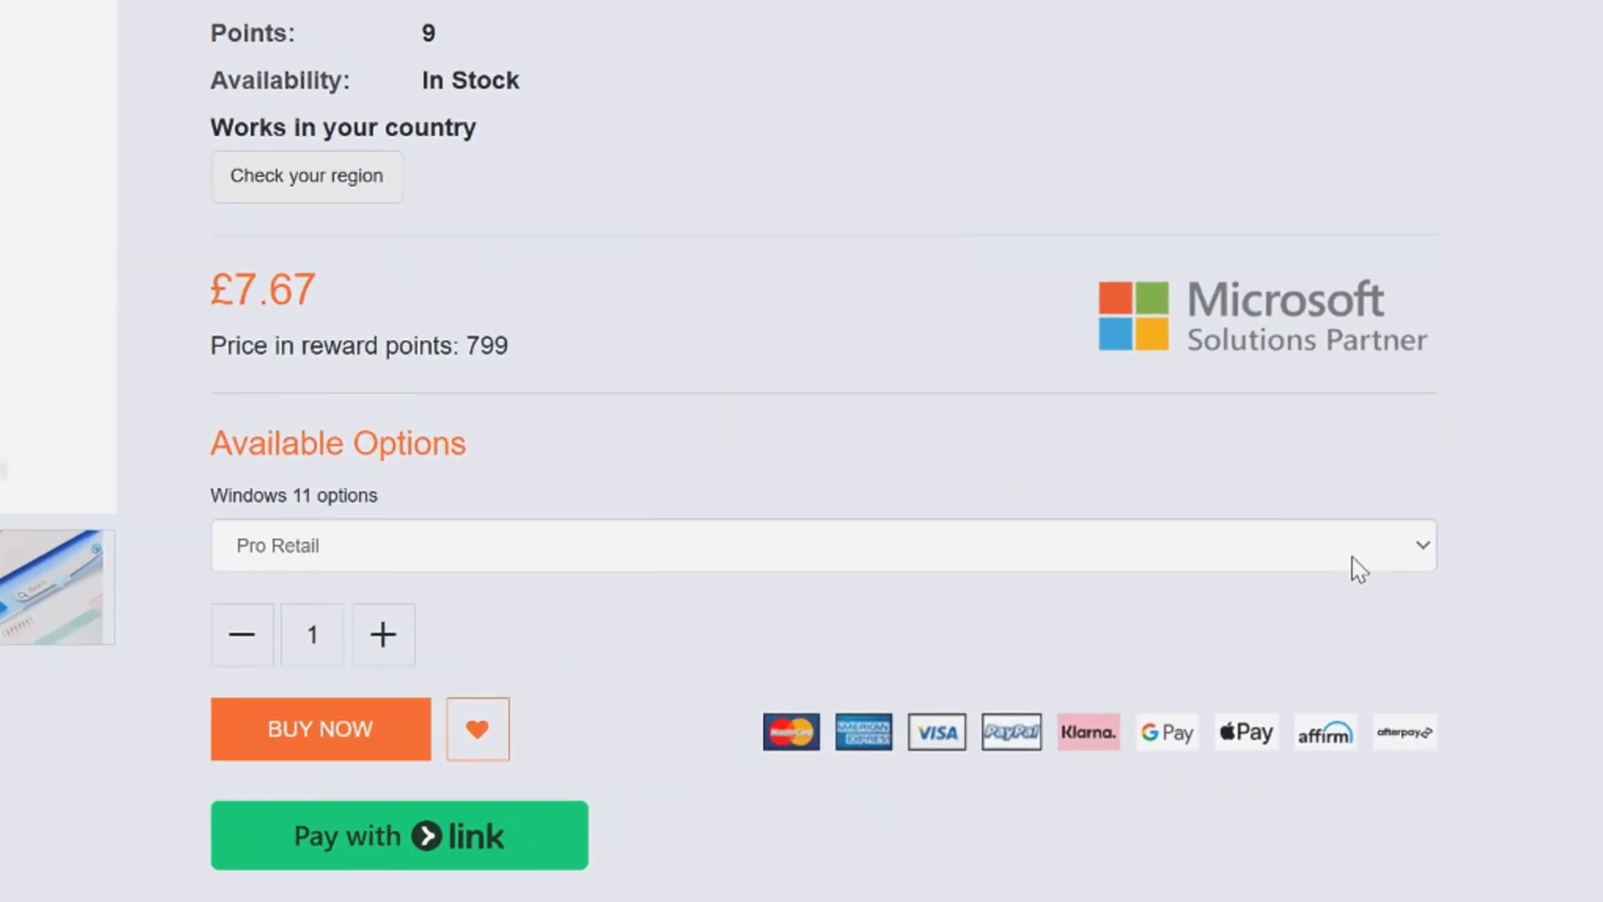
{"action": "left_click", "coordinate": [1265, 619]}
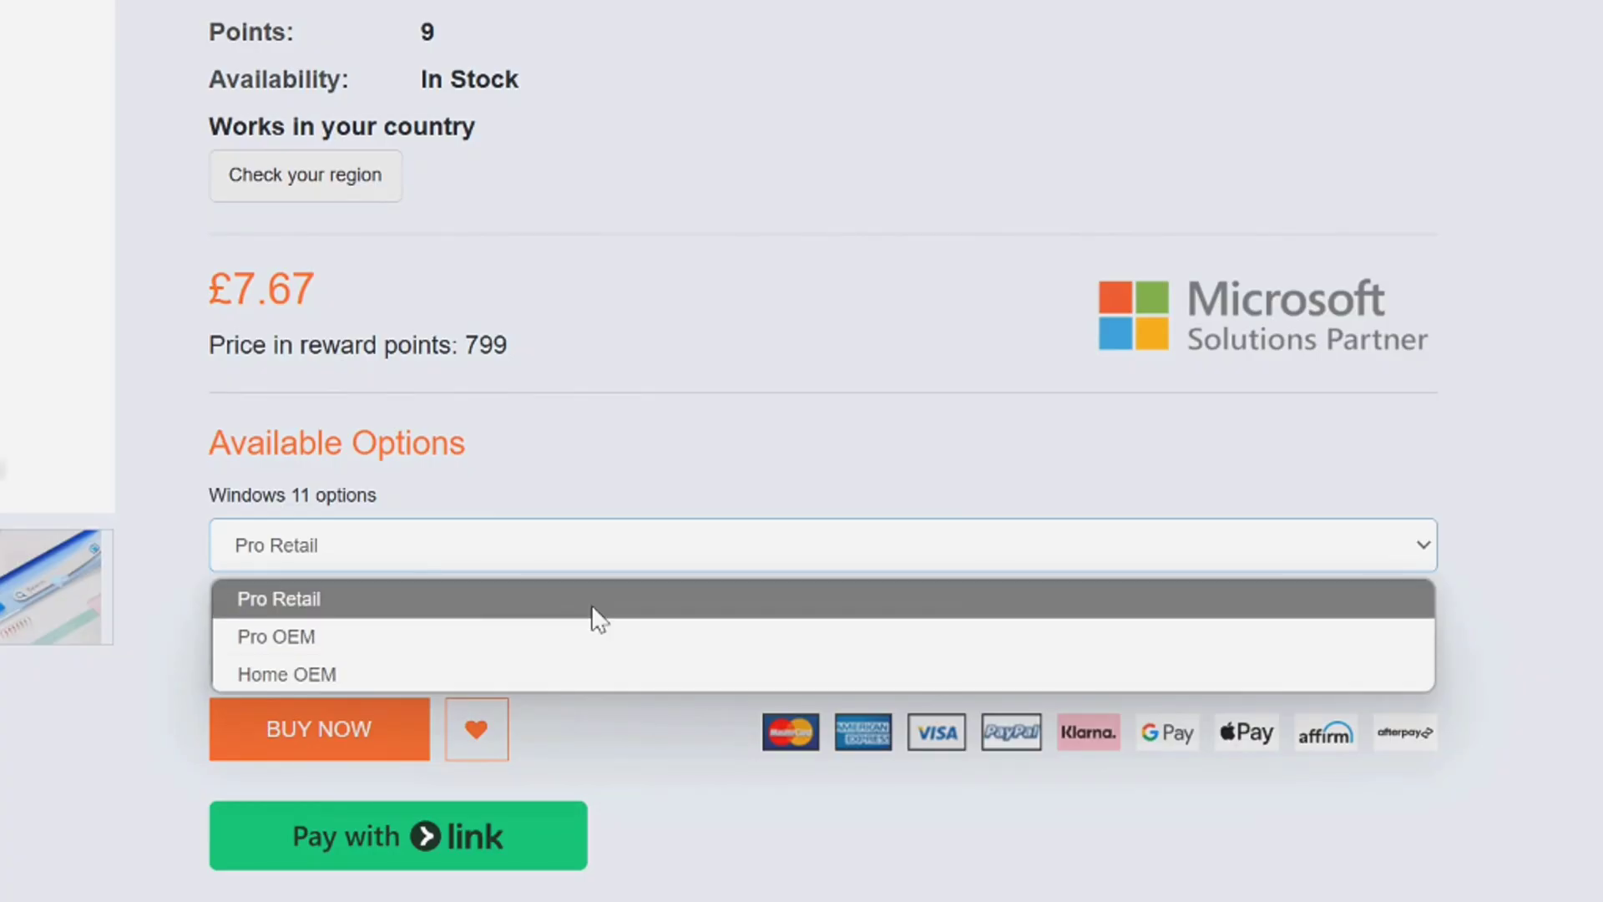
{"action": "left_click", "coordinate": [595, 600]}
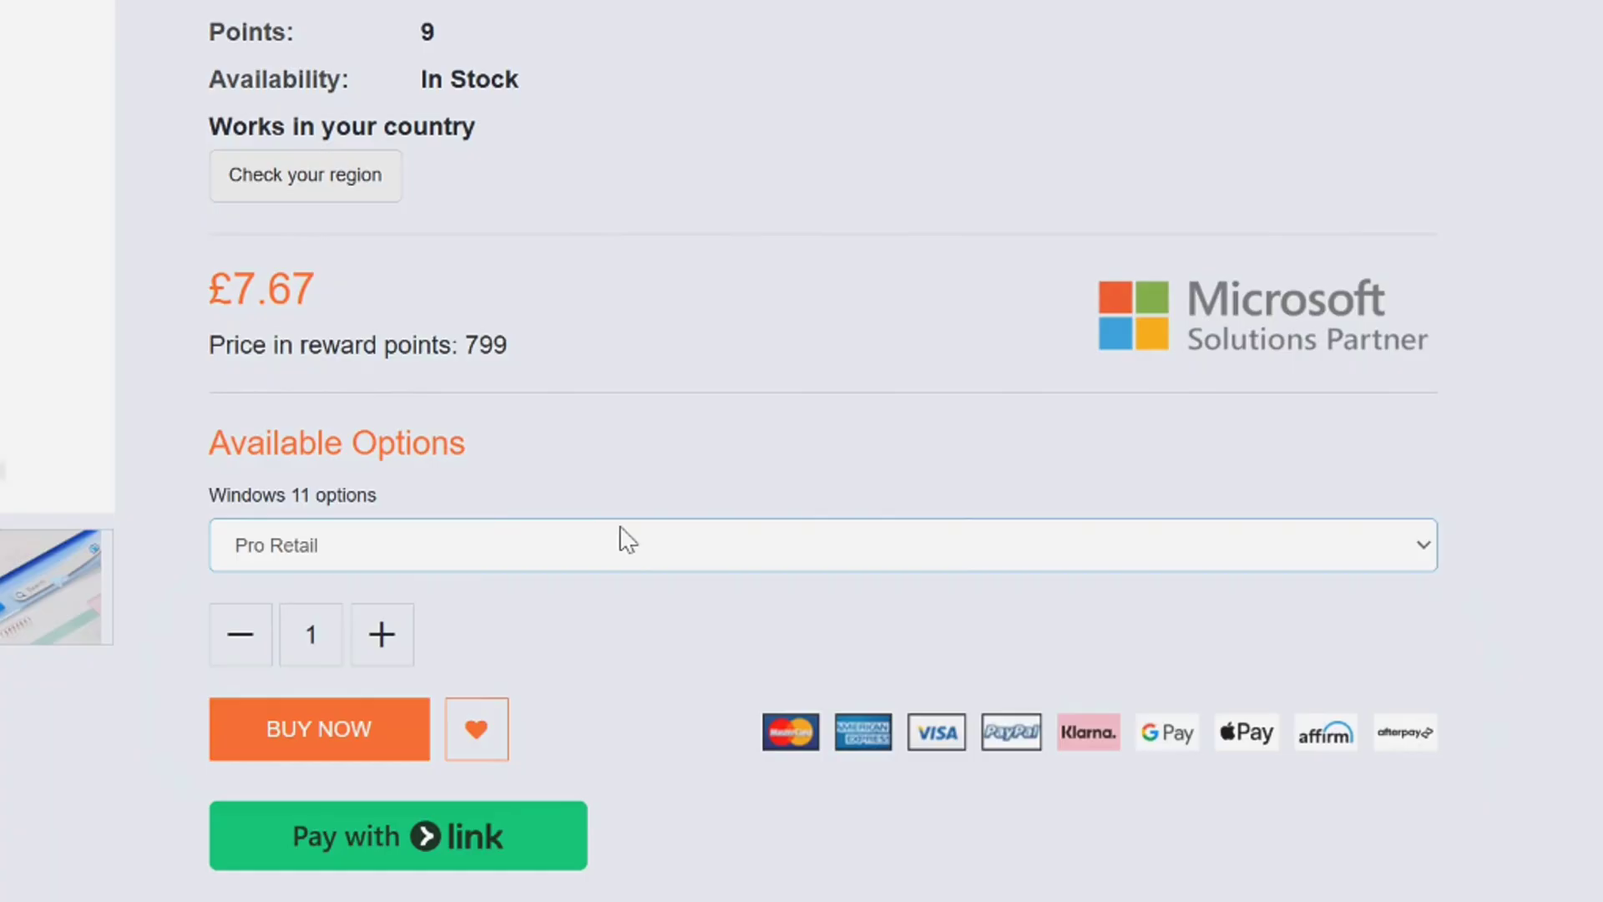
Buy the Windows 11 Pro Retail key and fill the billing name, e-mail, address and Mumbai city.
{"action": "left_click", "coordinate": [314, 728]}
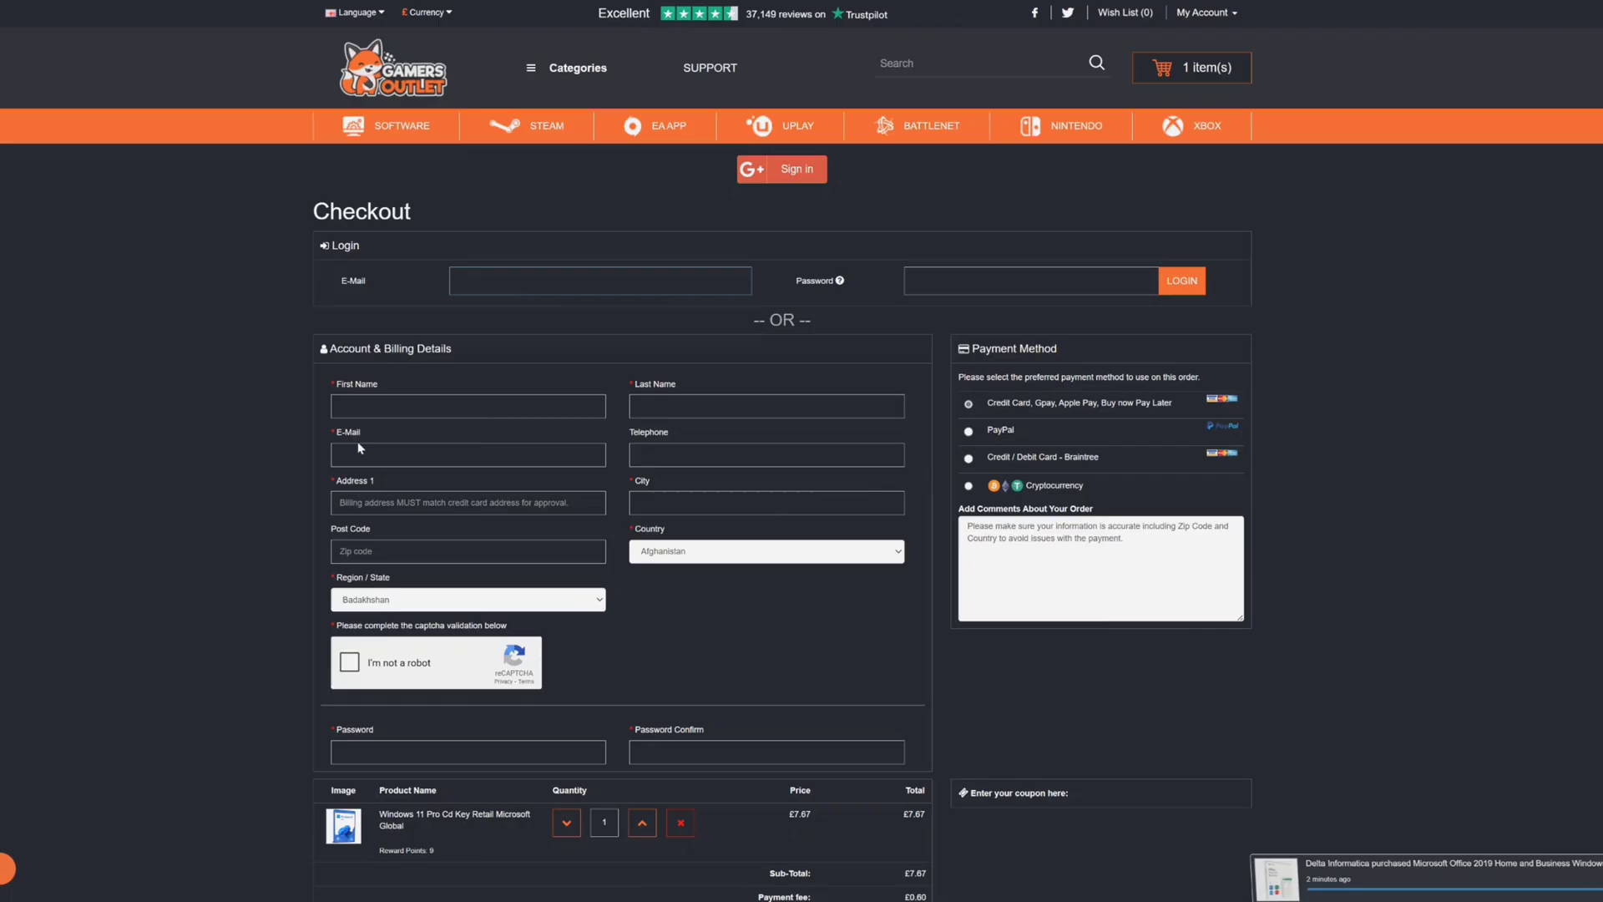
{"action": "scroll", "coordinate": [408, 399], "scroll_direction": "down", "scroll_amount": 1}
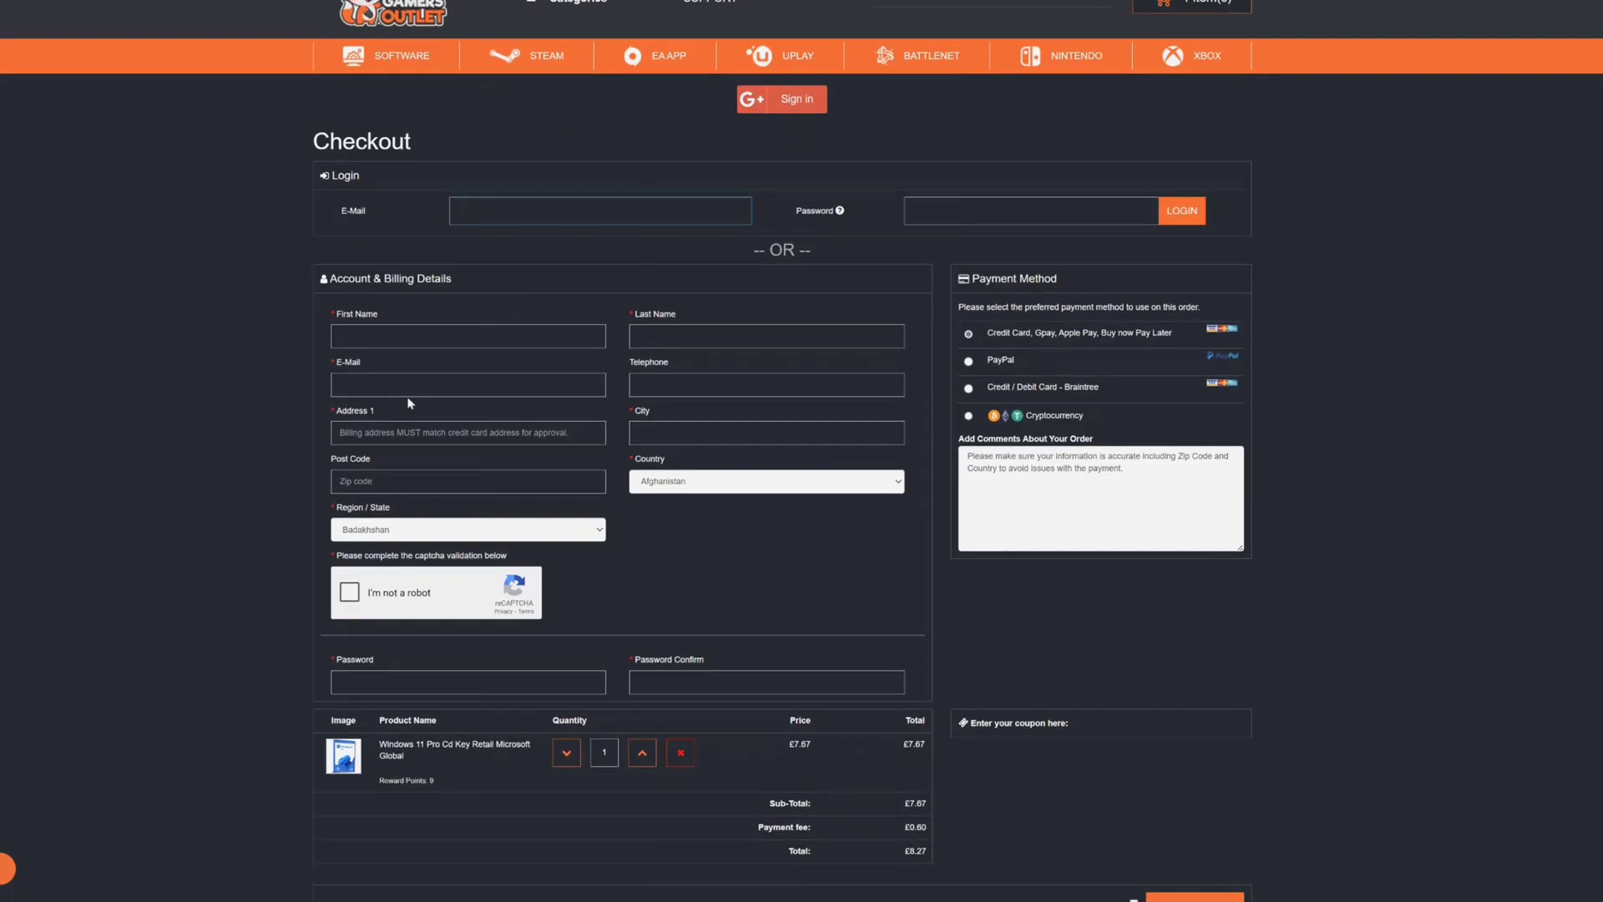
{"action": "left_click", "coordinate": [403, 331]}
{"action": "left_click", "coordinate": [651, 336]}
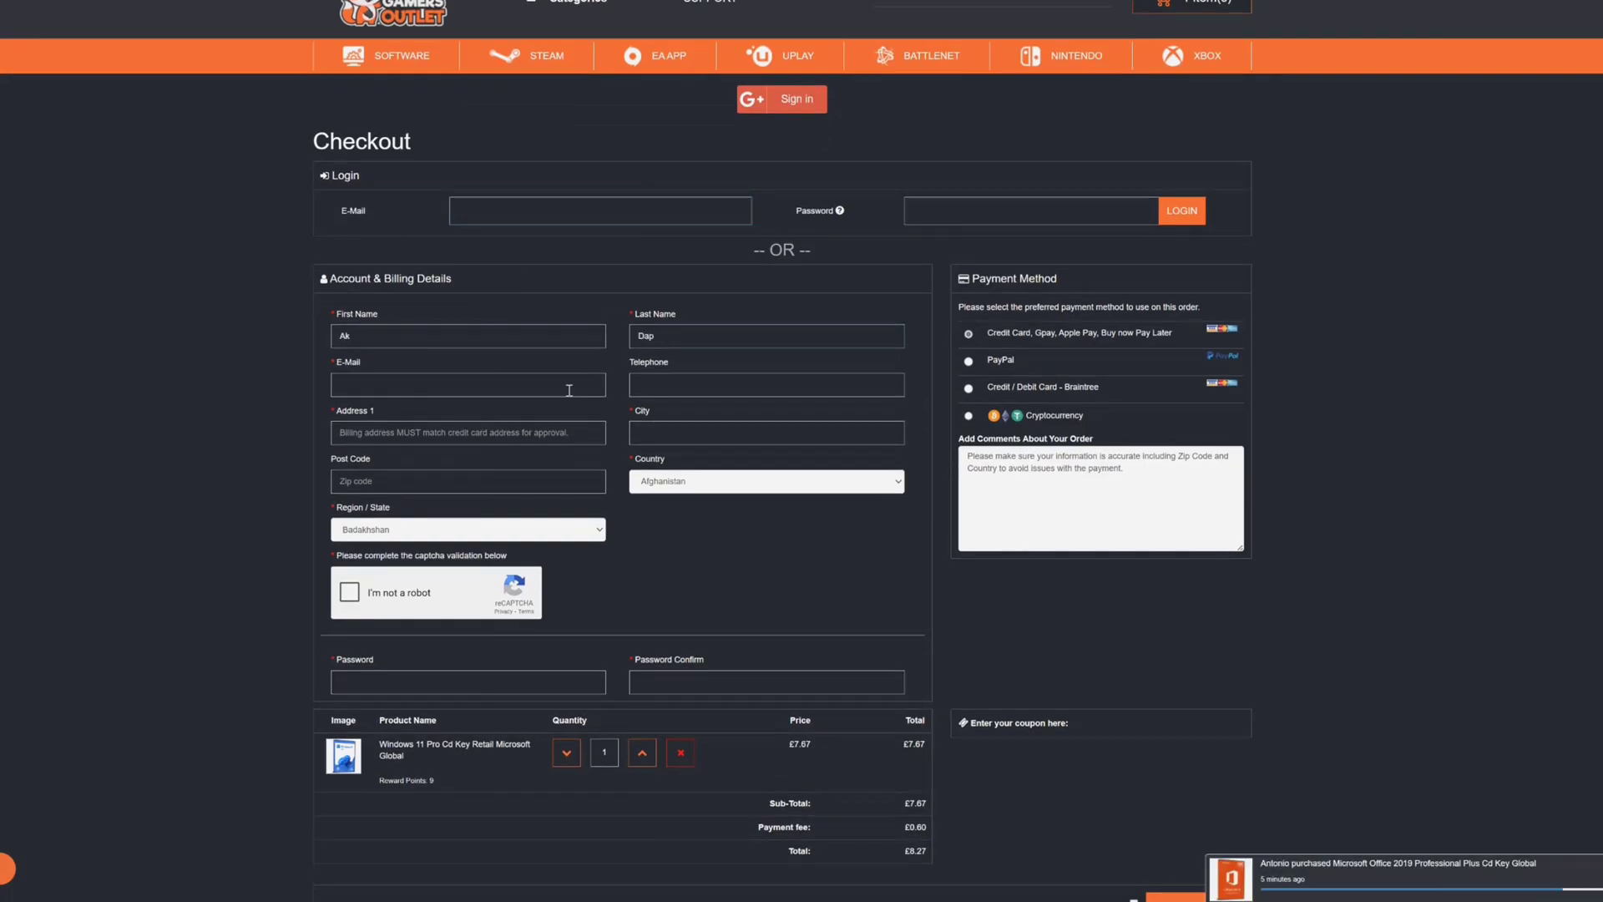
{"action": "left_click", "coordinate": [467, 384]}
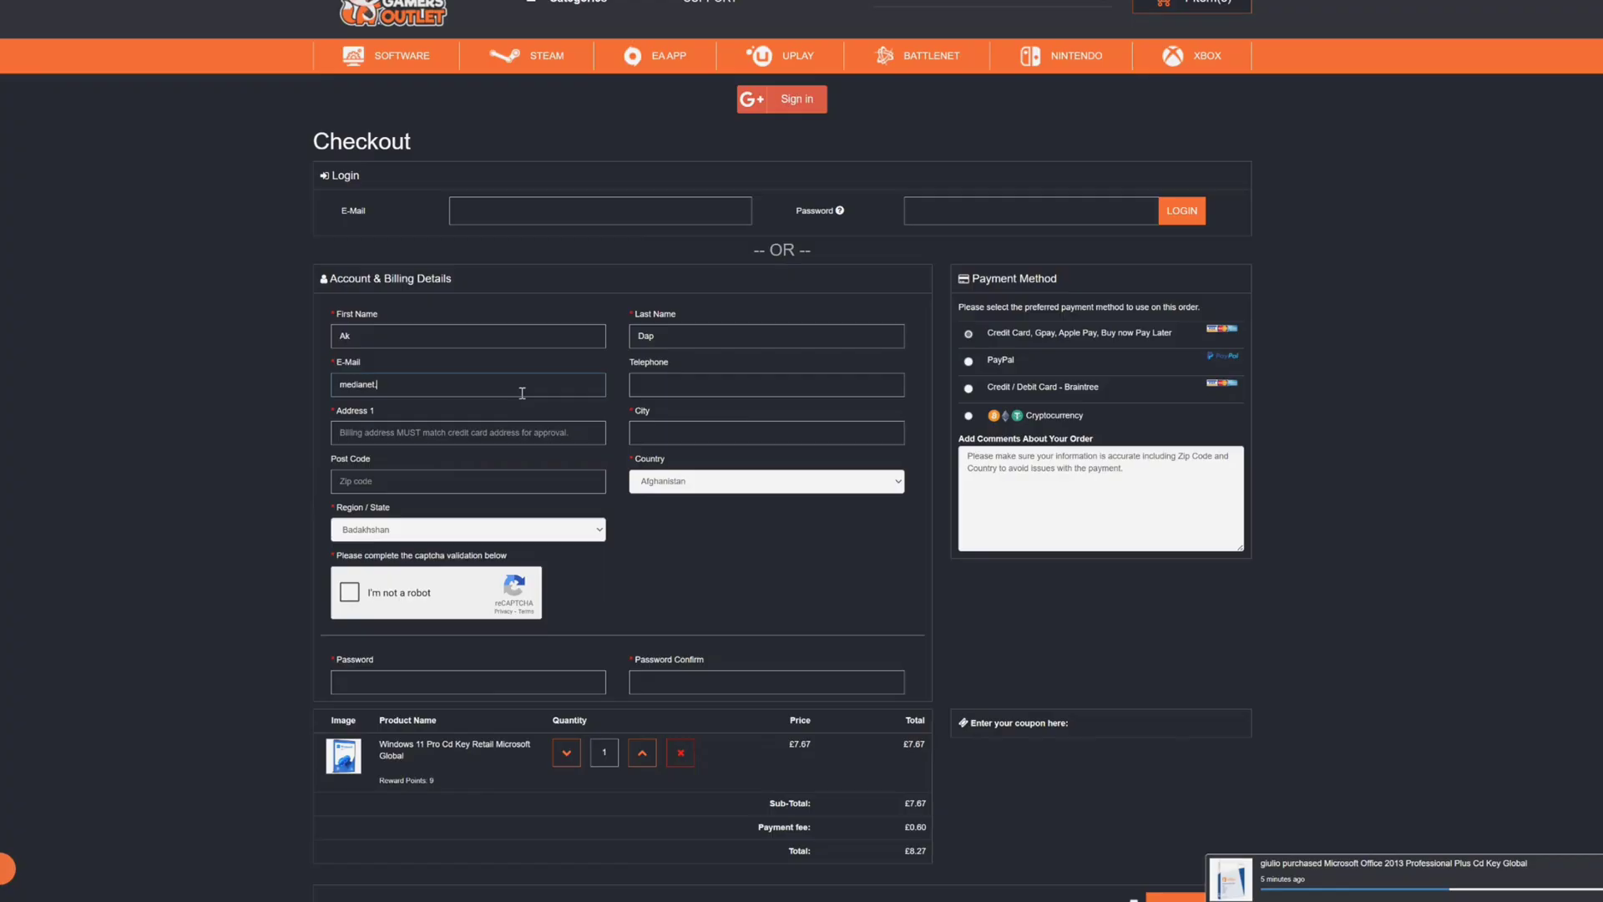
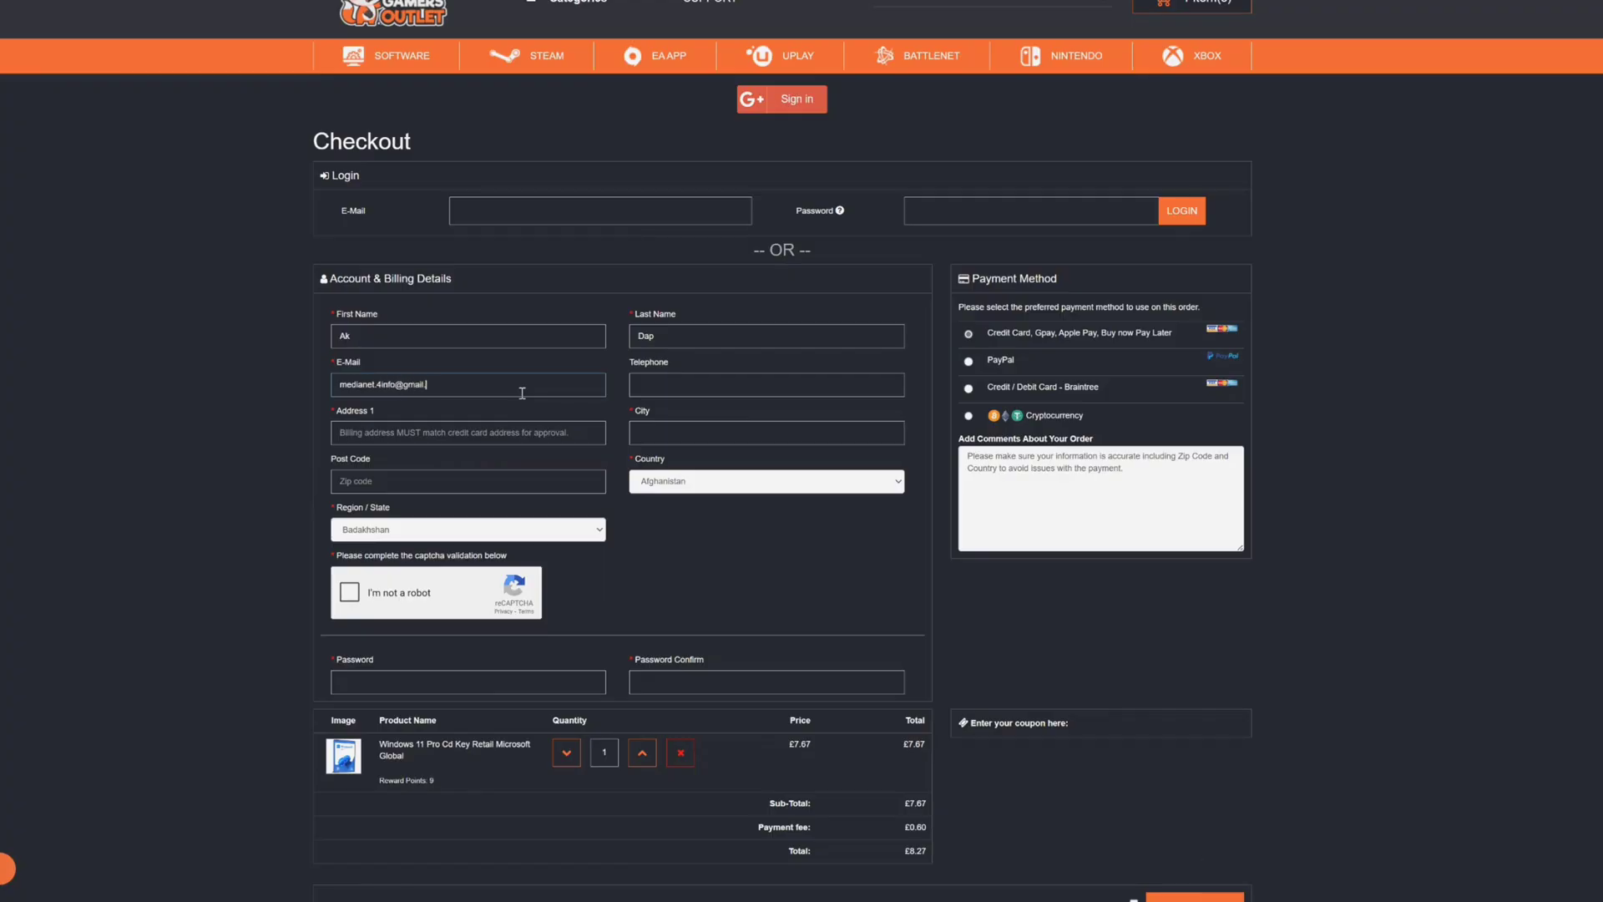
{"action": "left_click", "coordinate": [468, 431]}
{"action": "type", "text": "Mumbai"}
{"action": "left_click", "coordinate": [766, 433]}
{"action": "type", "text": "Mumbai"}
Choose India as country and Orissa as region, then pass the 'I'm not a robot' captcha.
{"action": "left_click", "coordinate": [765, 481]}
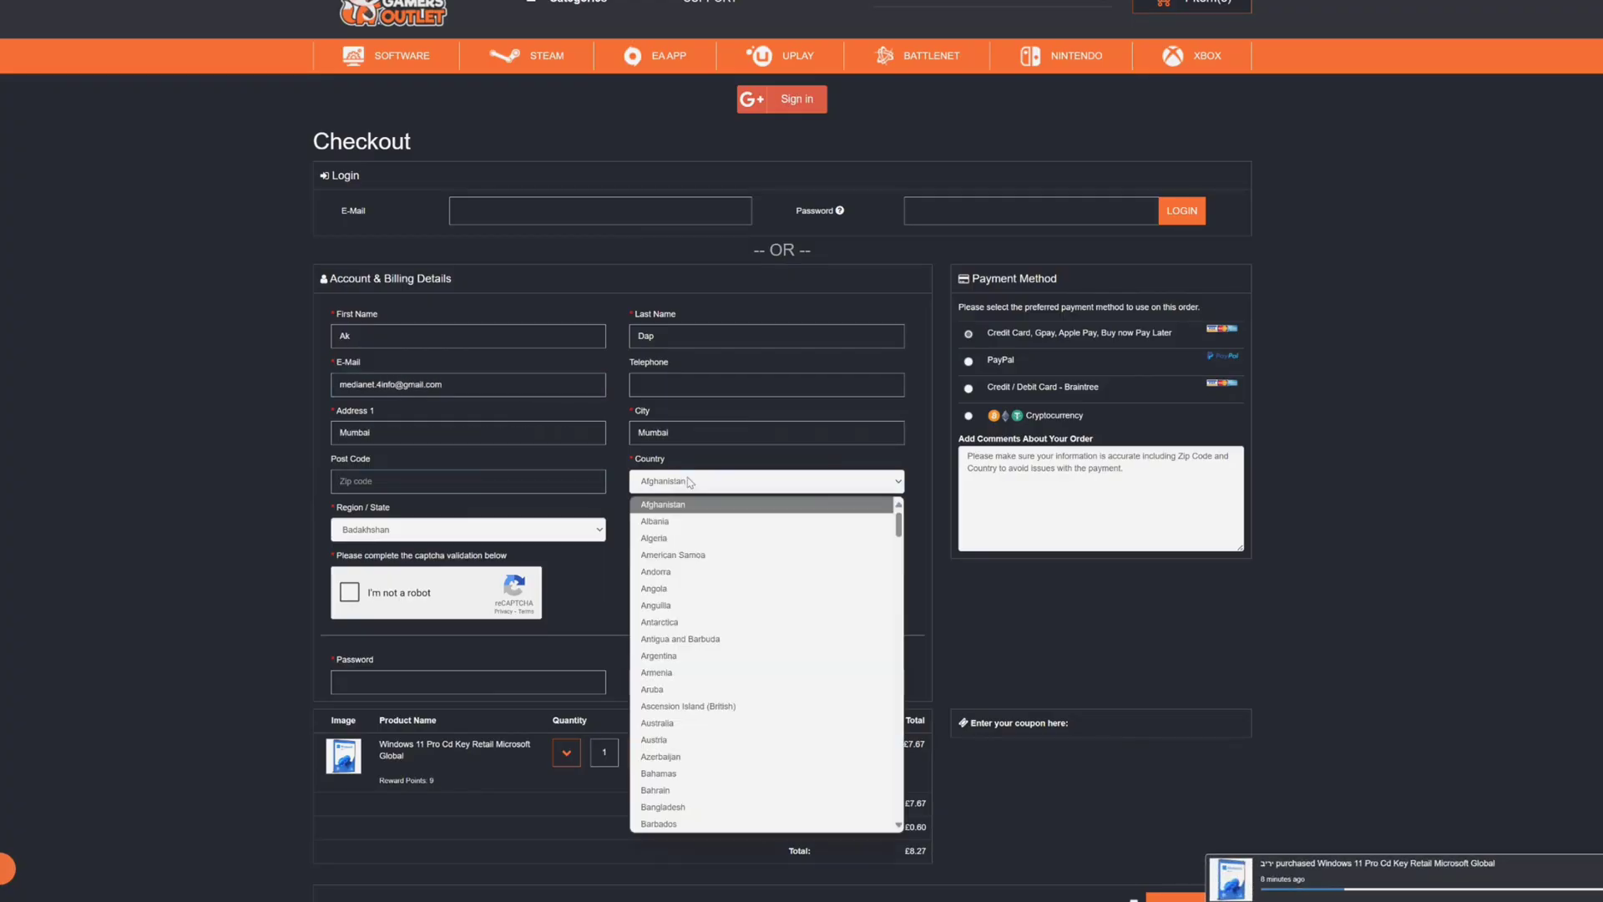
{"action": "scroll", "coordinate": [726, 689], "scroll_direction": "down", "scroll_amount": 10}
{"action": "left_click", "coordinate": [702, 823]}
{"action": "left_click", "coordinate": [468, 529]}
{"action": "left_click", "coordinate": [414, 530]}
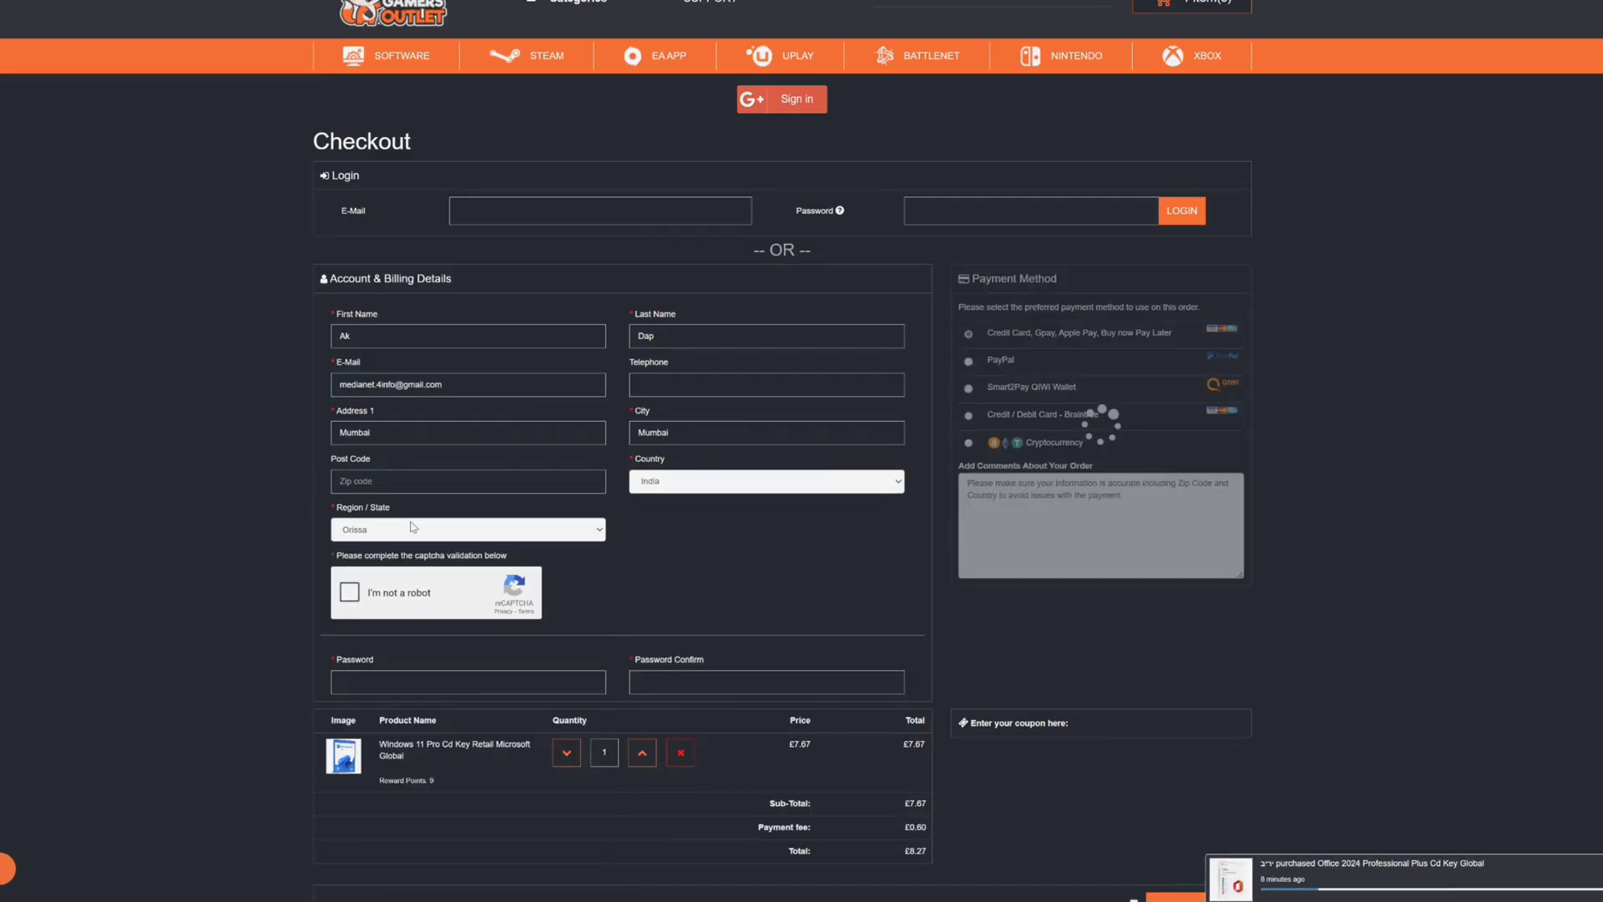
{"action": "left_click", "coordinate": [347, 592]}
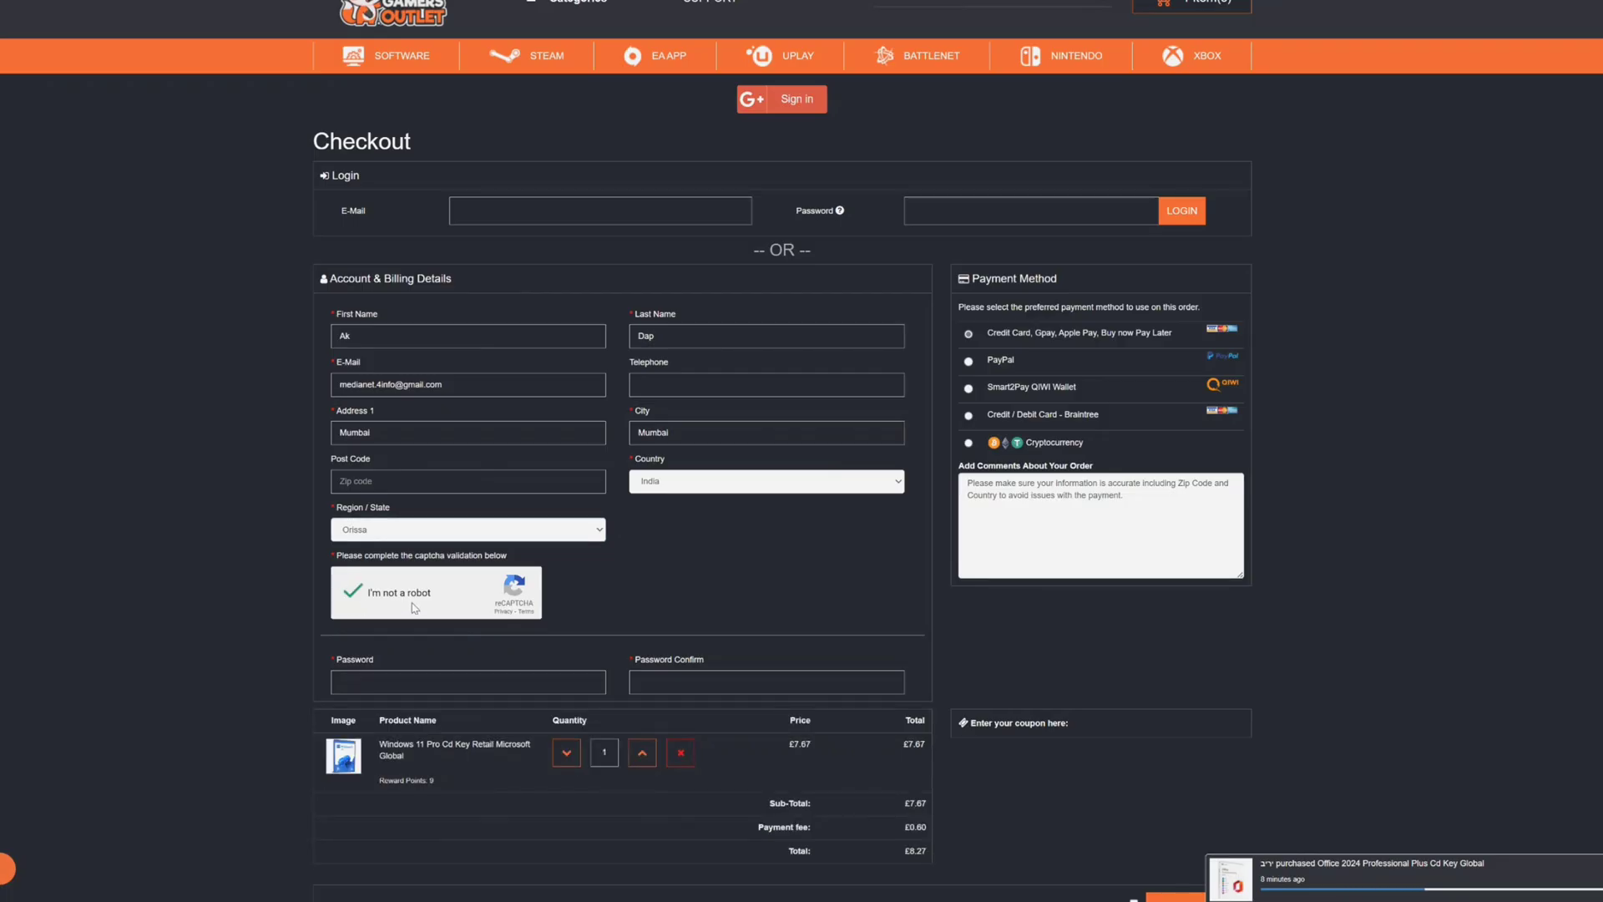
{"action": "scroll", "coordinate": [413, 672], "scroll_direction": "down", "scroll_amount": 1}
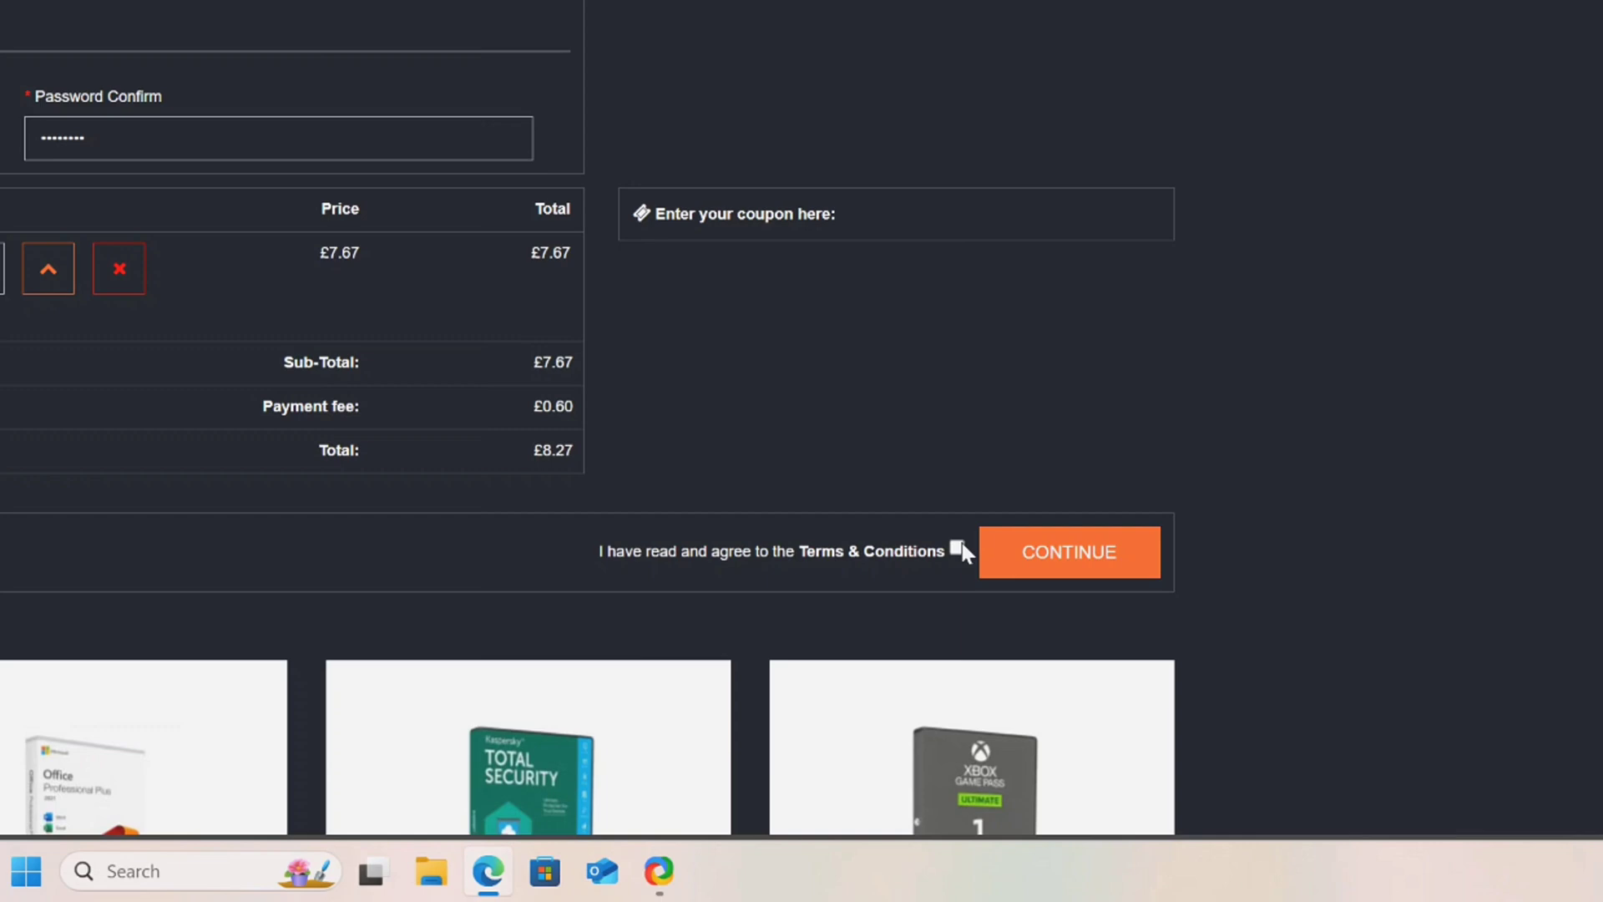
Accept the Terms & Conditions, continue to payment and settle on paying by card after trying Bank and Cash App Pay.
{"action": "left_click", "coordinate": [958, 550]}
{"action": "left_click", "coordinate": [1042, 555]}
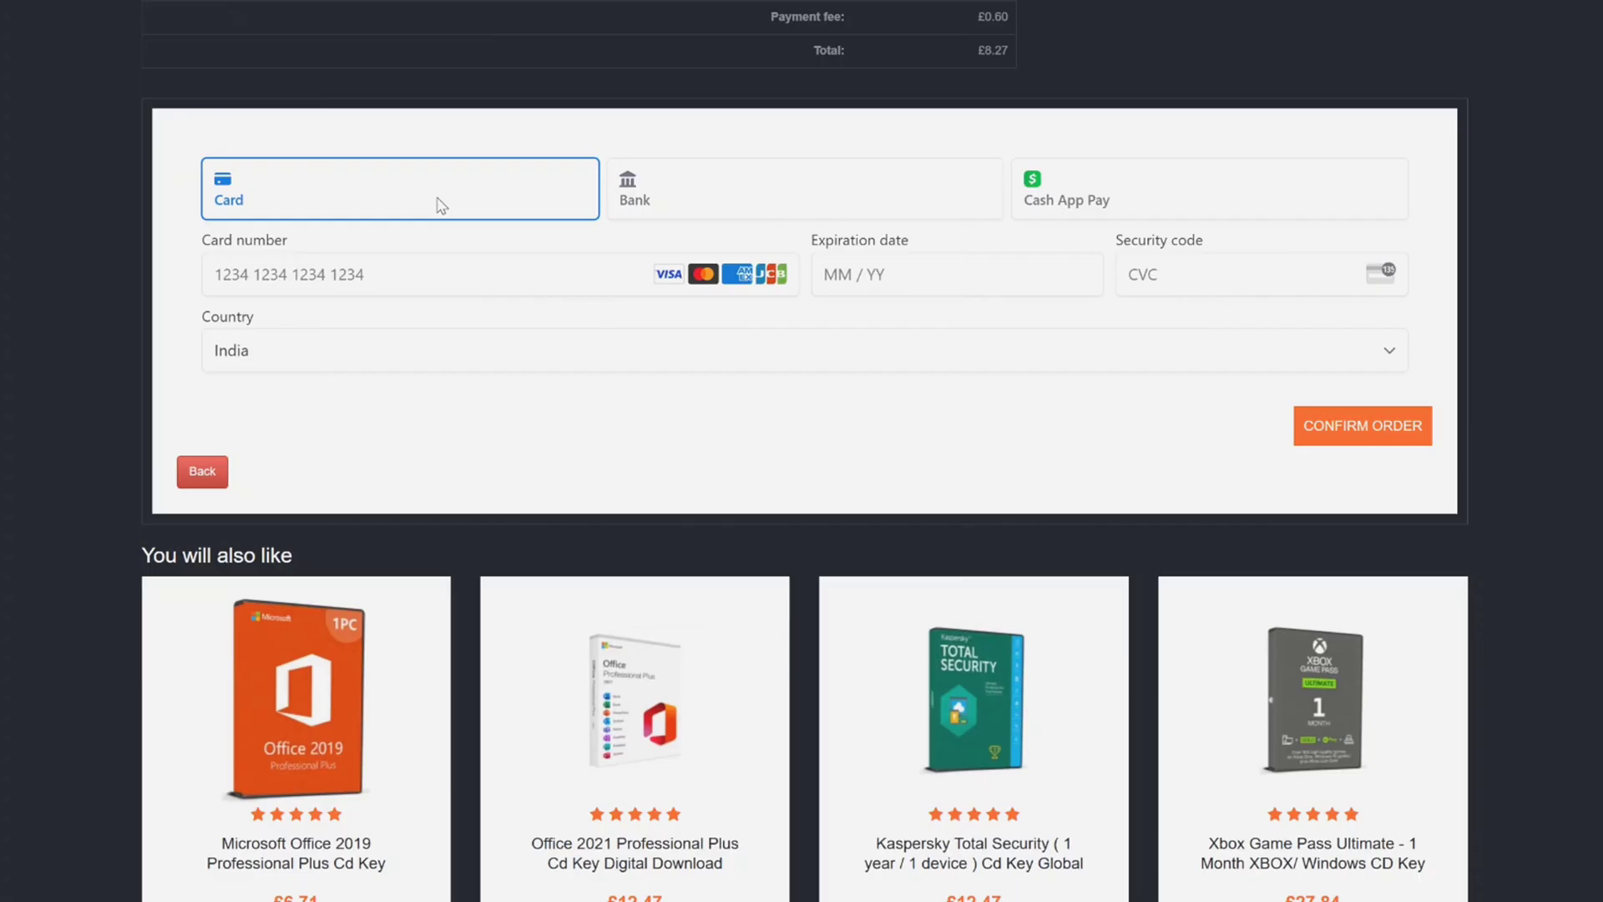
{"action": "left_click", "coordinate": [740, 188]}
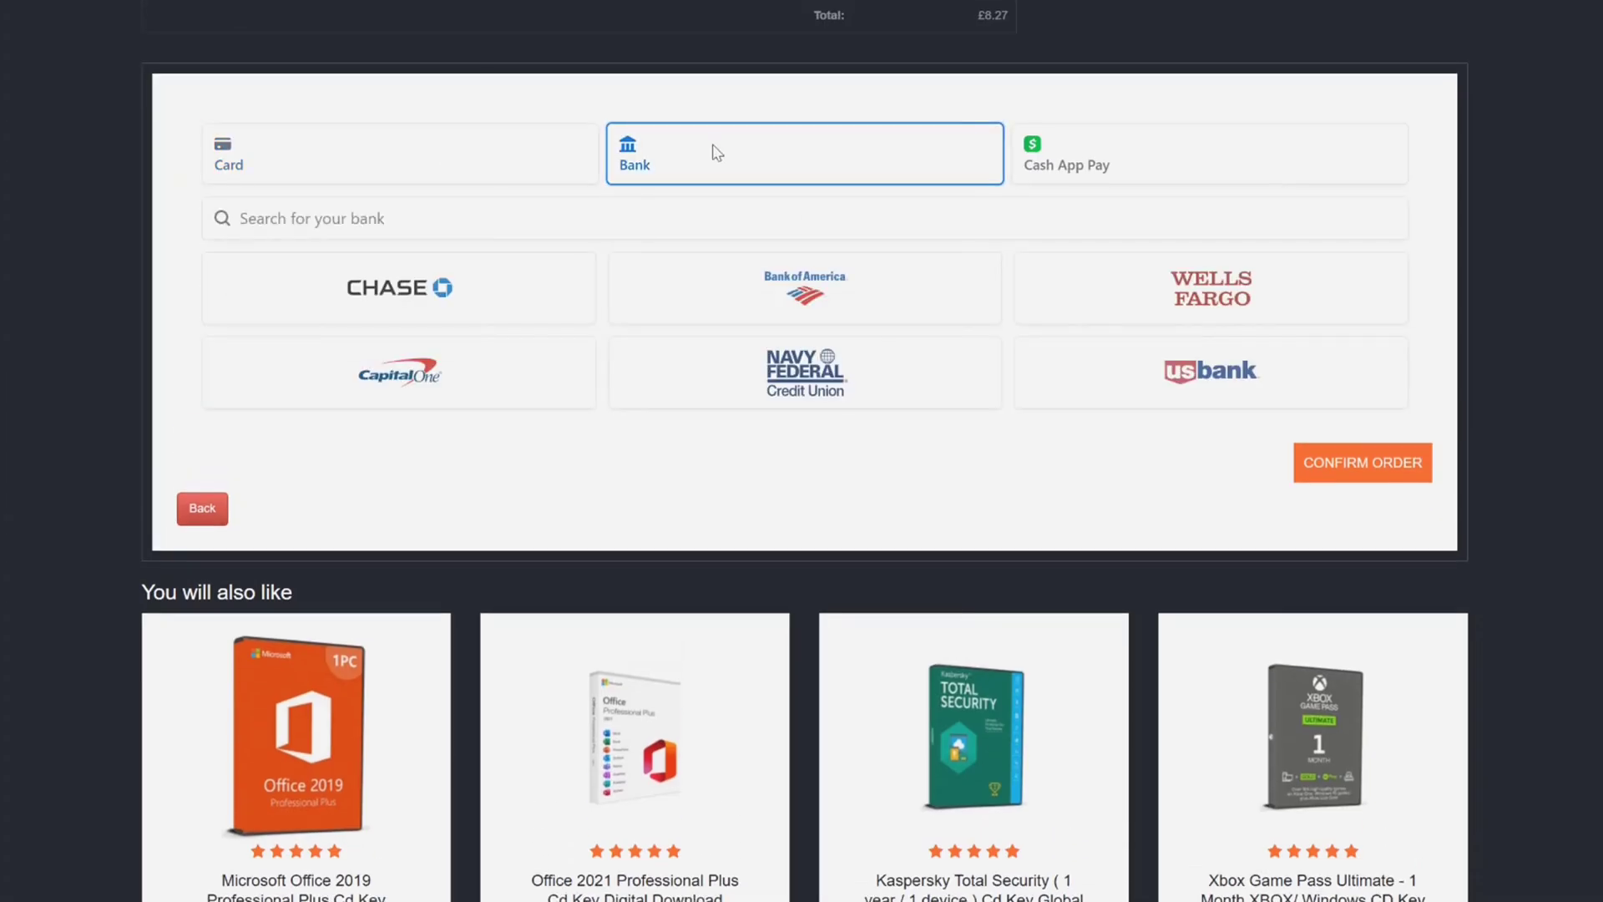
{"action": "left_click", "coordinate": [1127, 151]}
{"action": "left_click", "coordinate": [637, 176]}
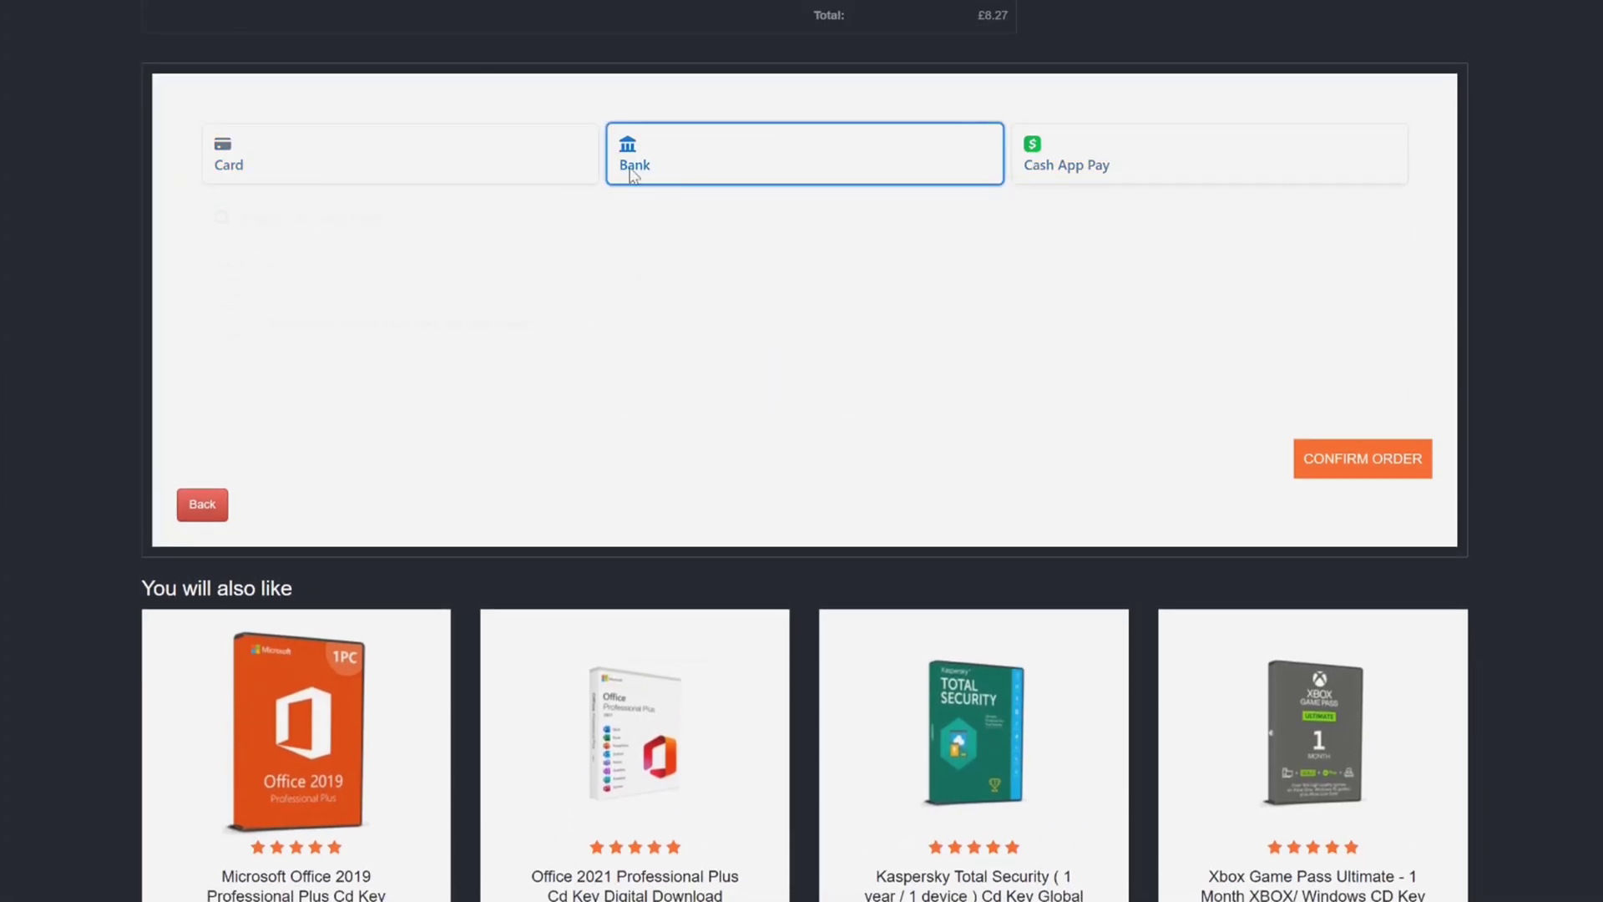
{"action": "left_click", "coordinate": [489, 164]}
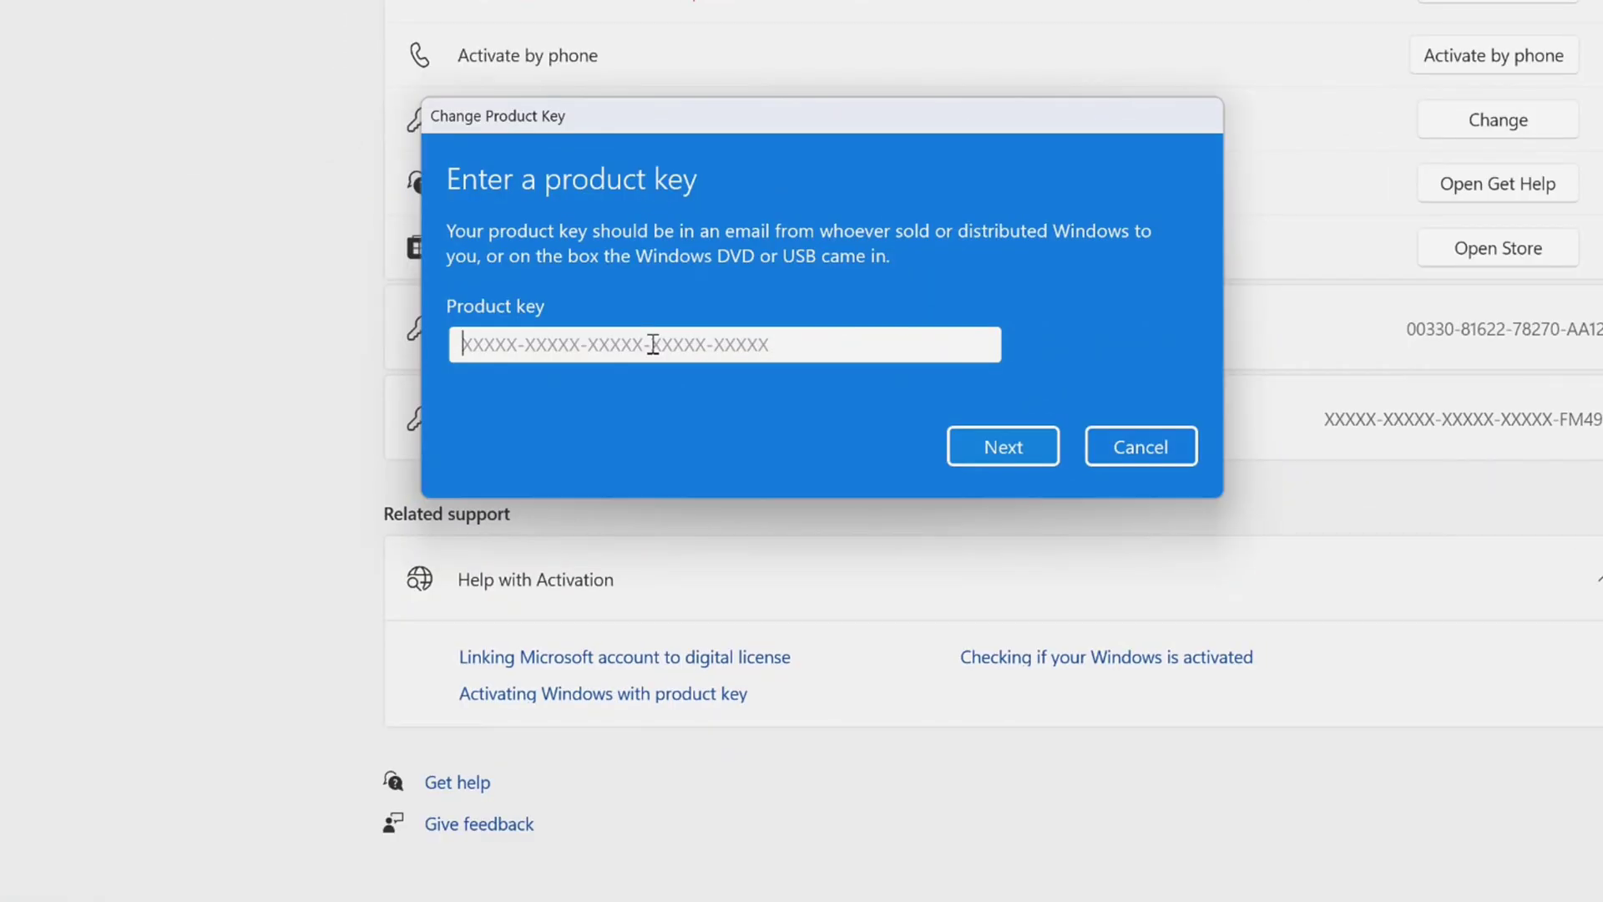
Paste the purchased product key, activate Windows 11 Pro and dismiss the success message.
{"action": "key", "text": "ctrl+v"}
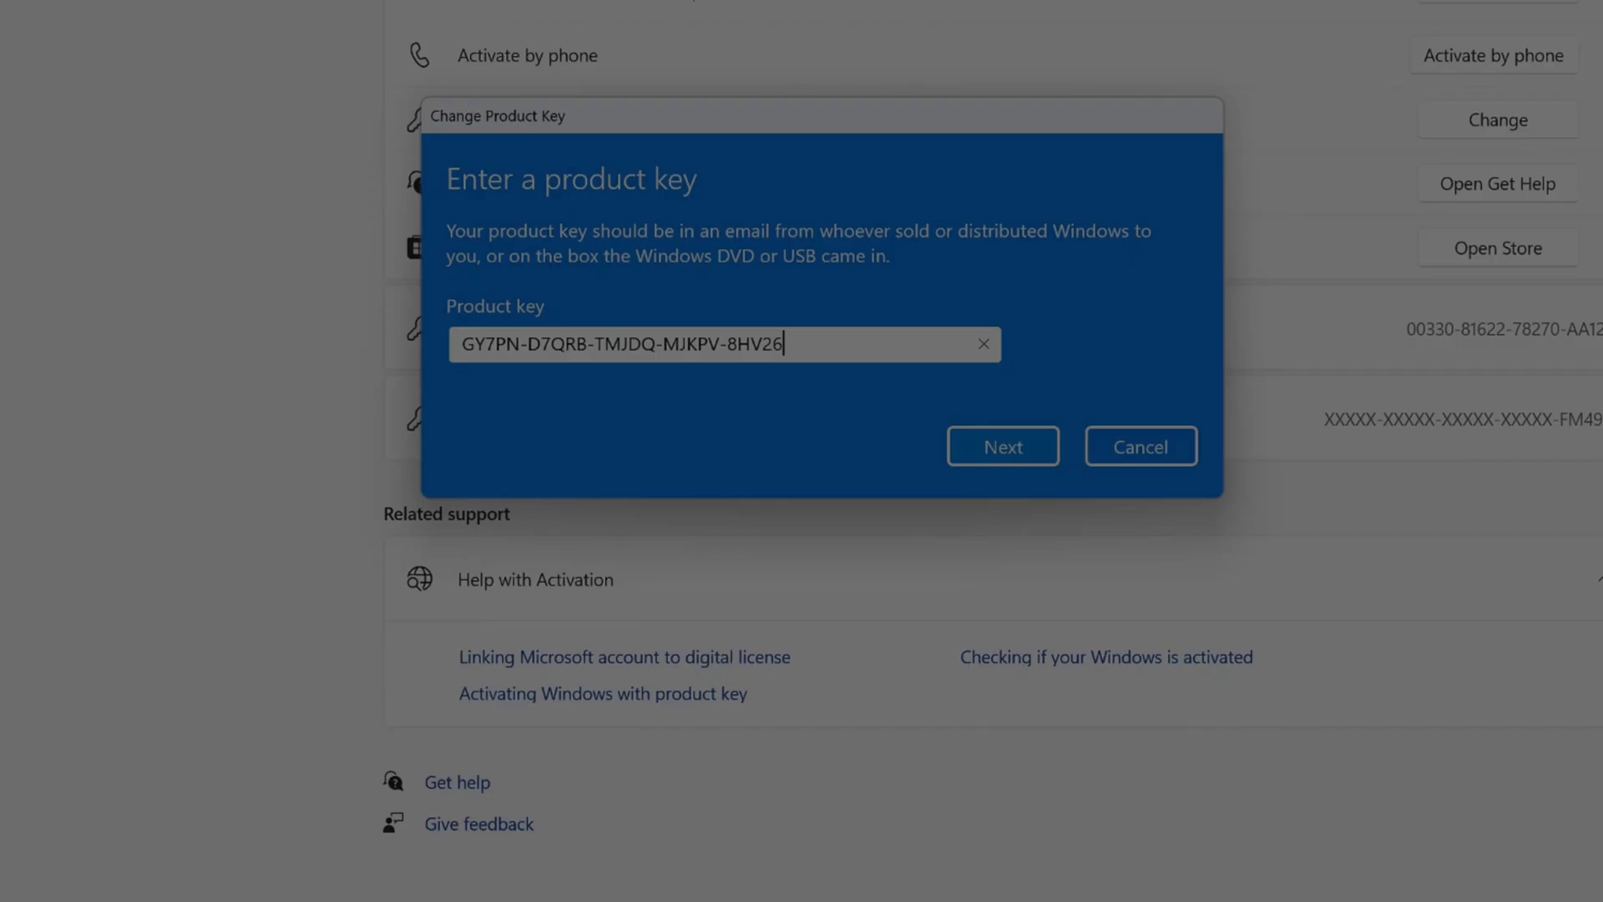
{"action": "left_click", "coordinate": [996, 450]}
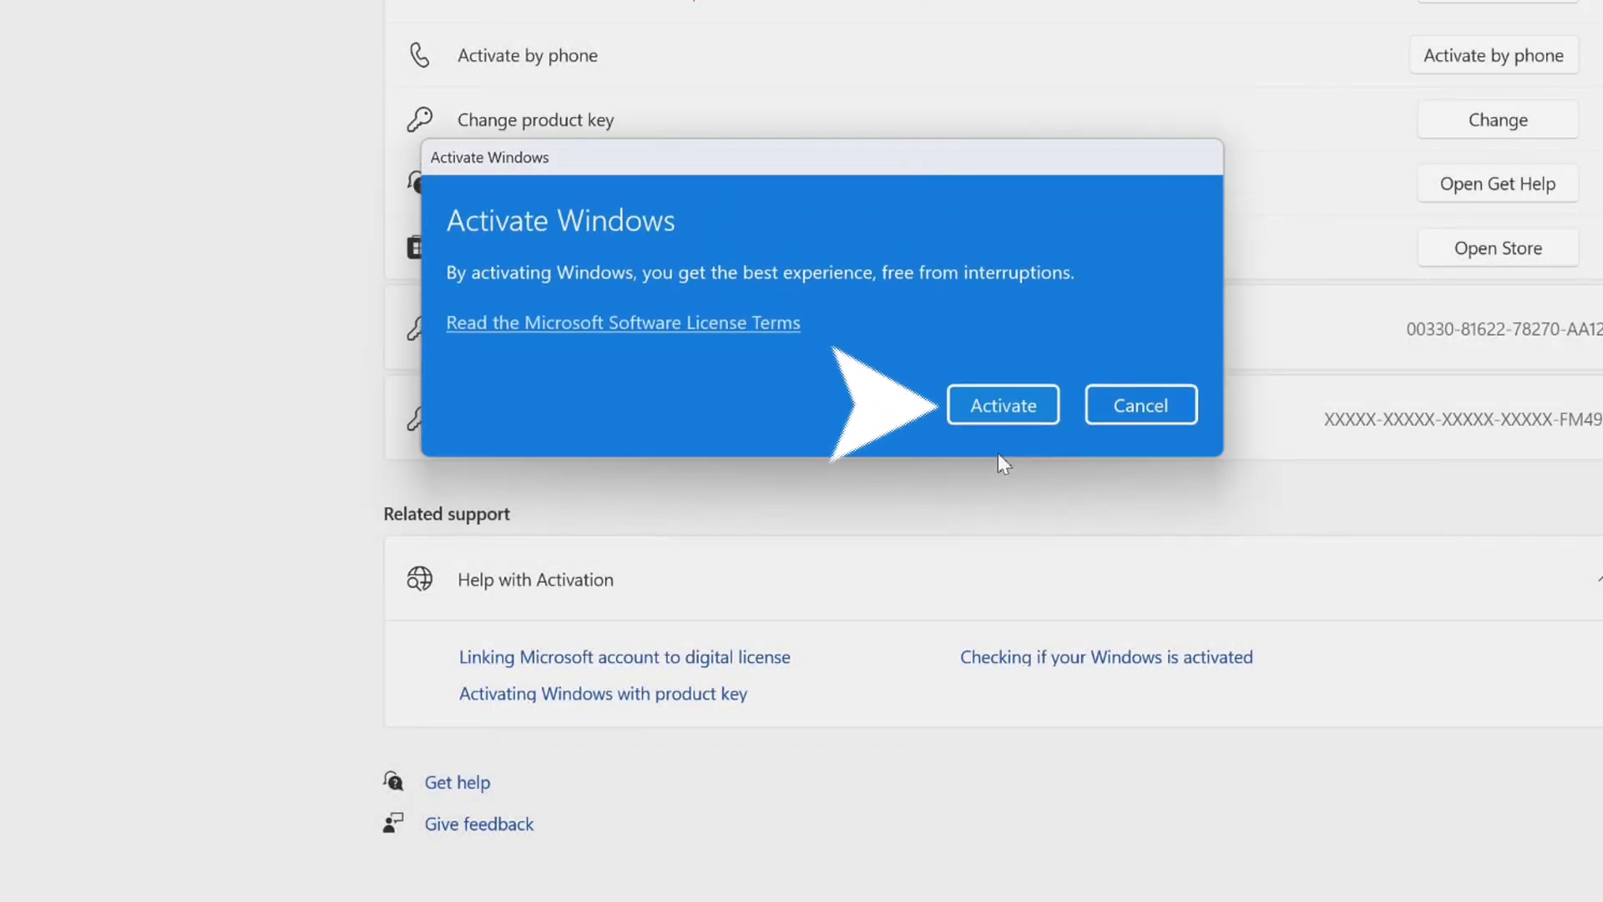
{"action": "left_click", "coordinate": [999, 405]}
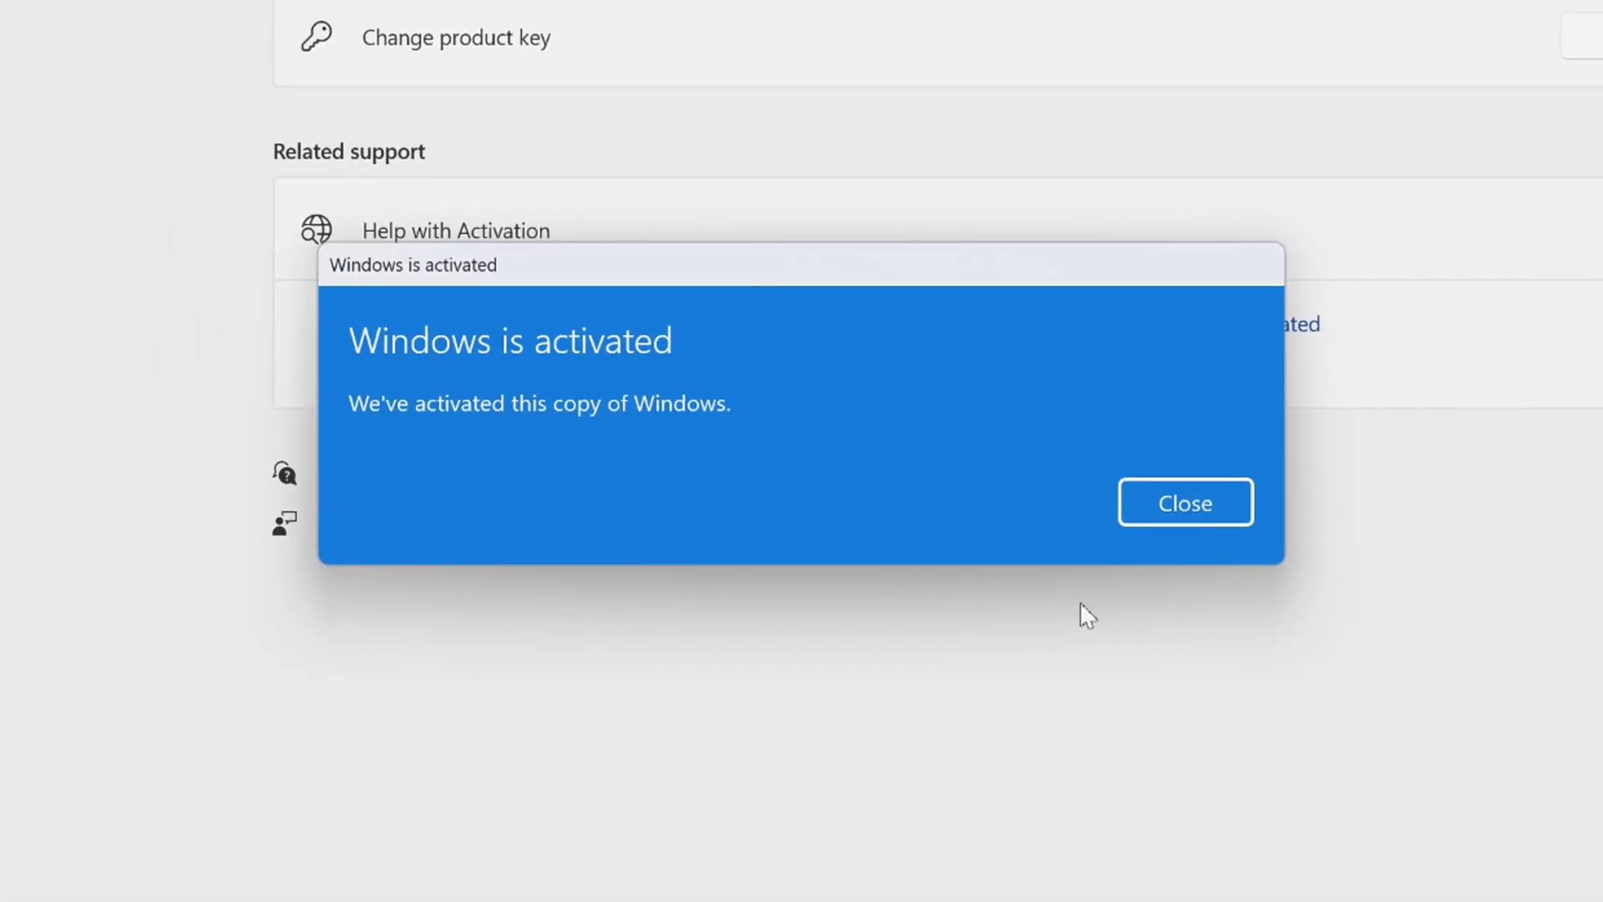
{"action": "left_click", "coordinate": [1178, 501]}
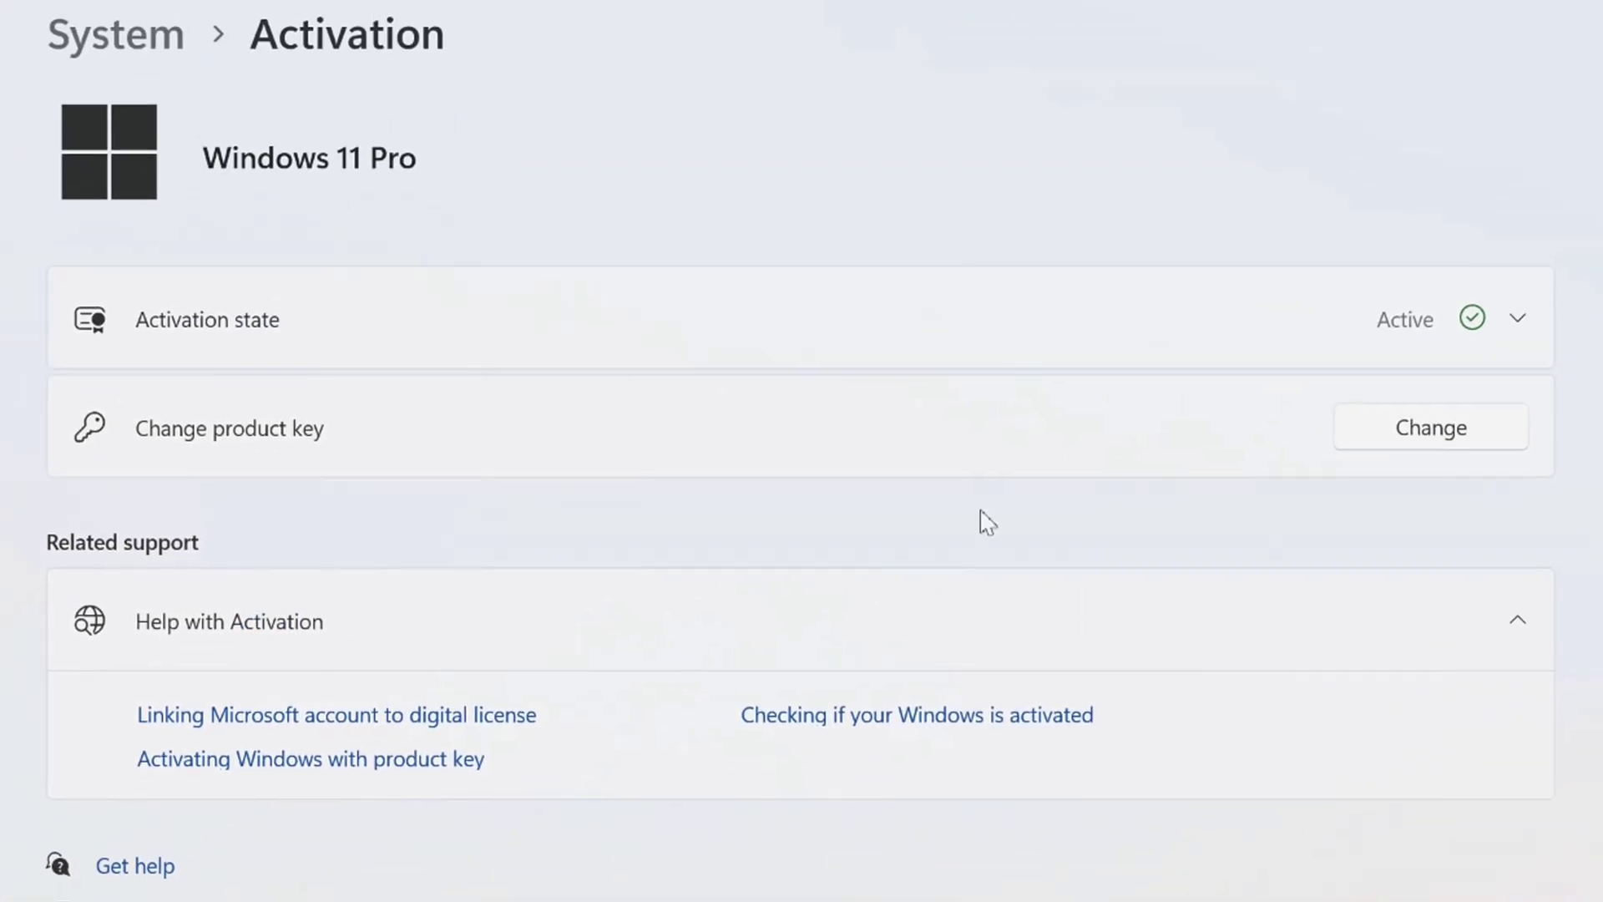
Expand the Activation state row to confirm the digital license.
{"action": "left_click", "coordinate": [1504, 329]}
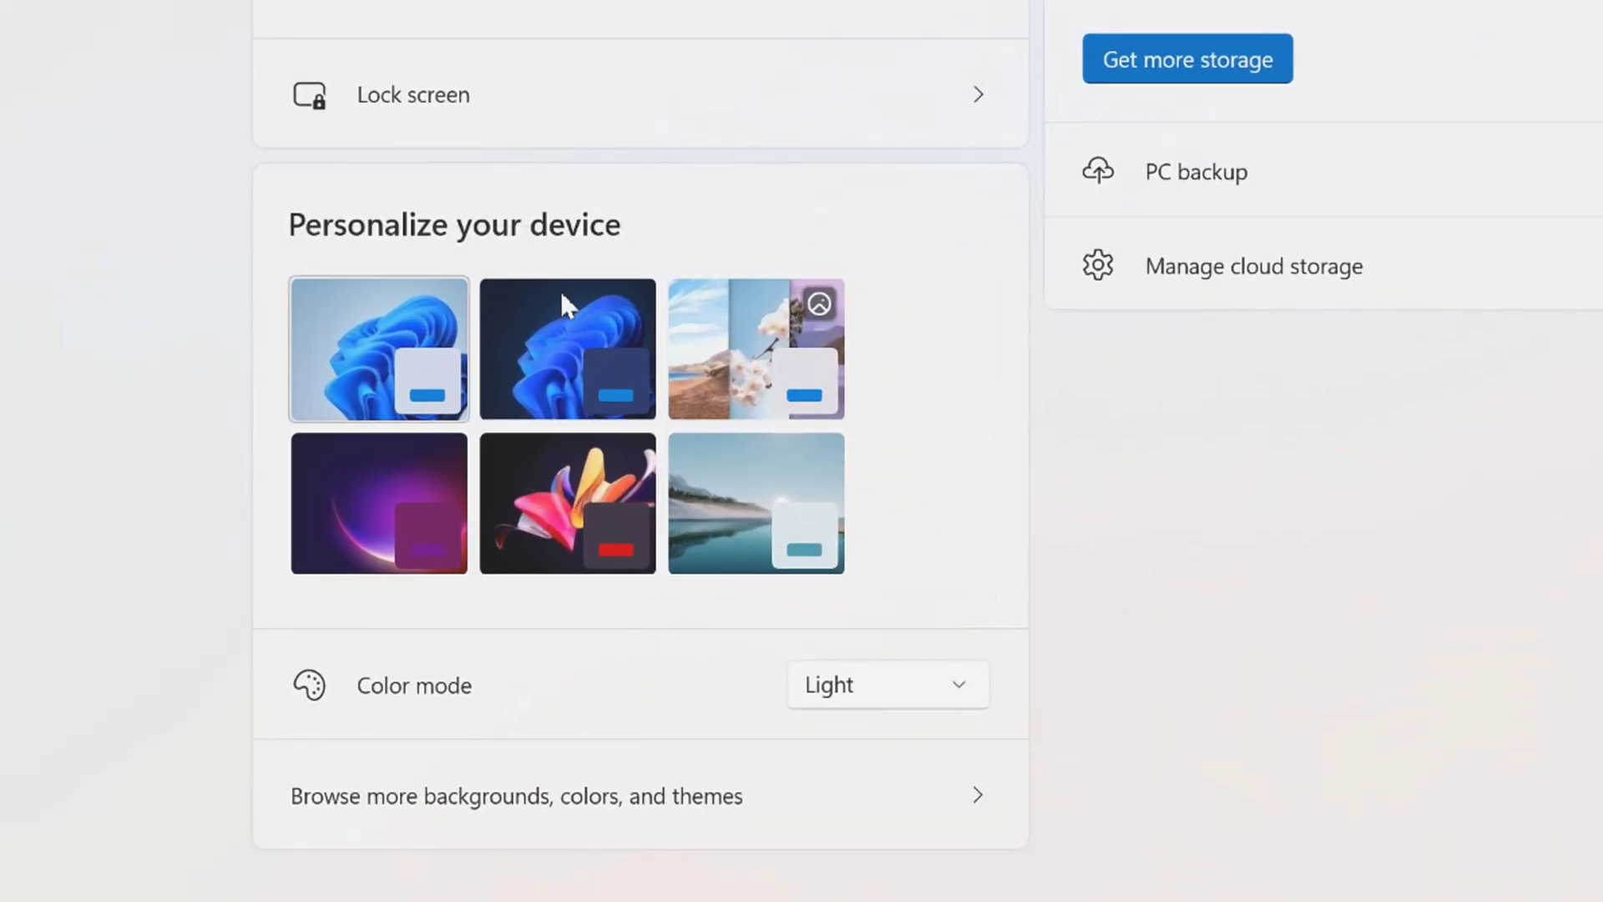
Apply the lake landscape theme tile under Personalize your device.
{"action": "left_click", "coordinate": [758, 485]}
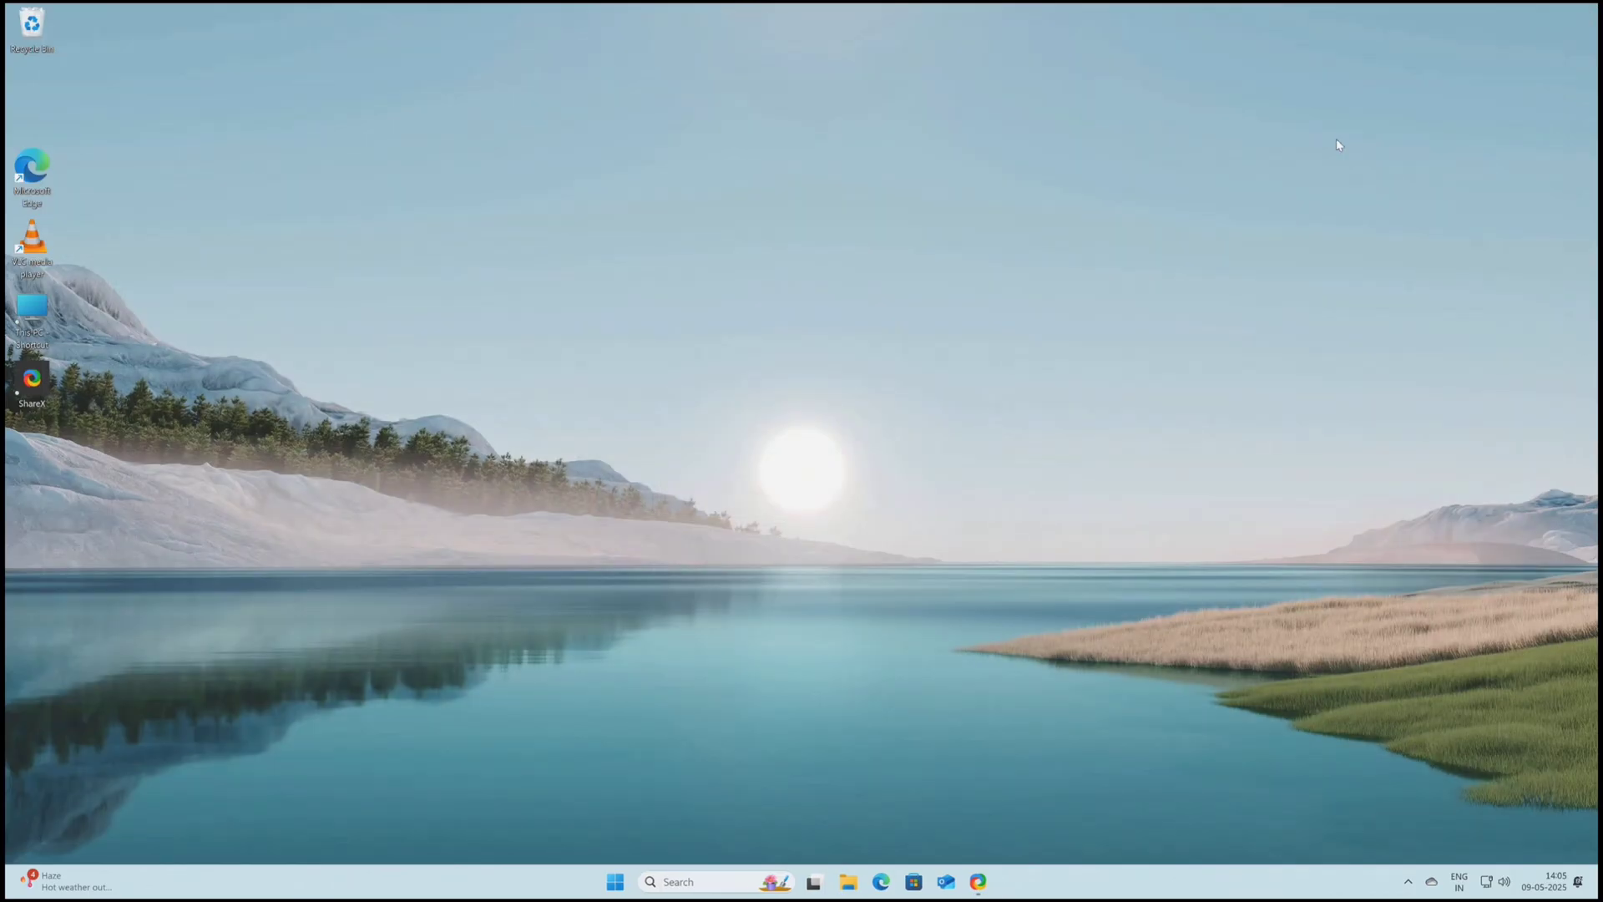